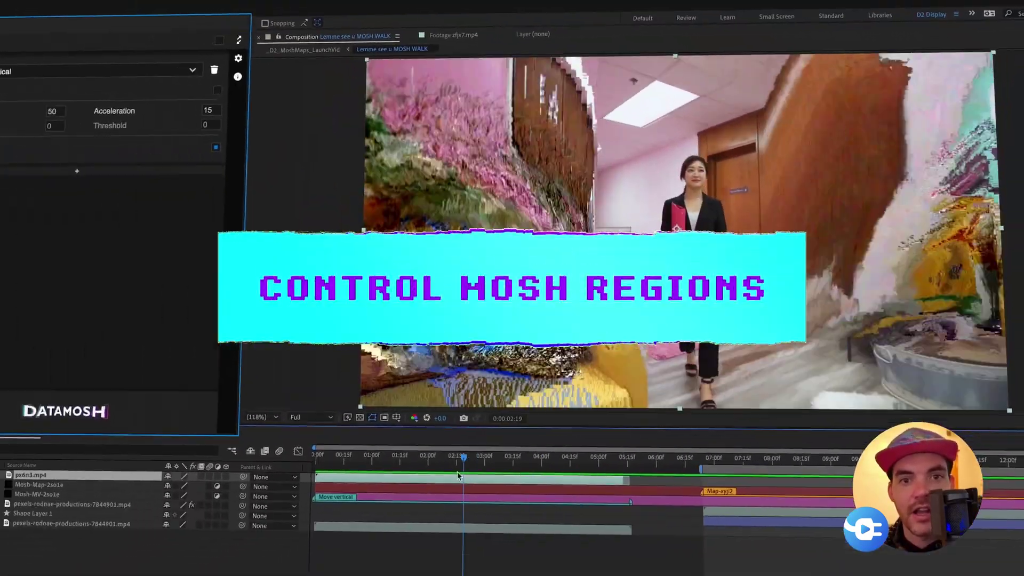
{"action": "key", "text": "space"}
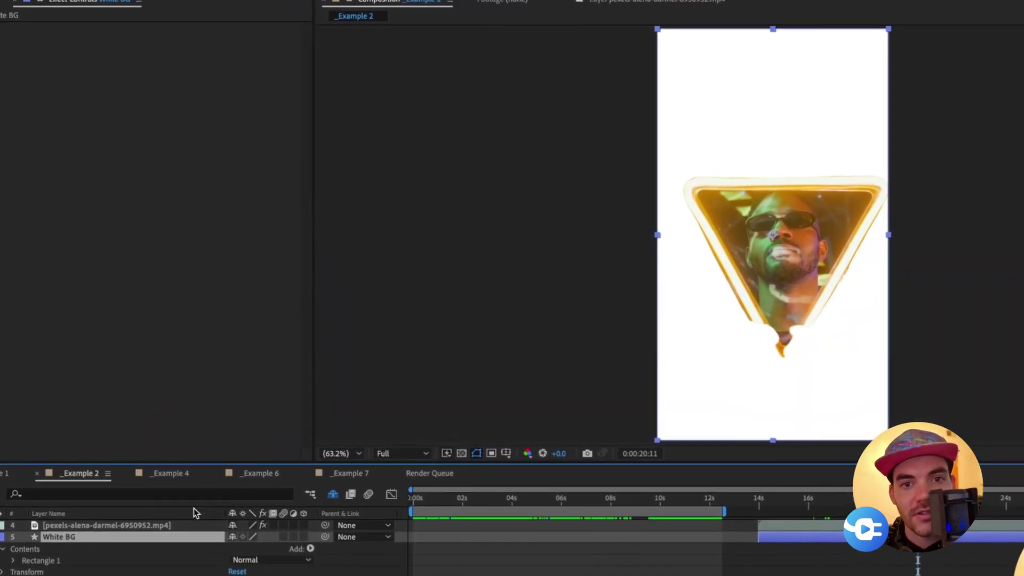
{"action": "left_click", "coordinate": [107, 525]}
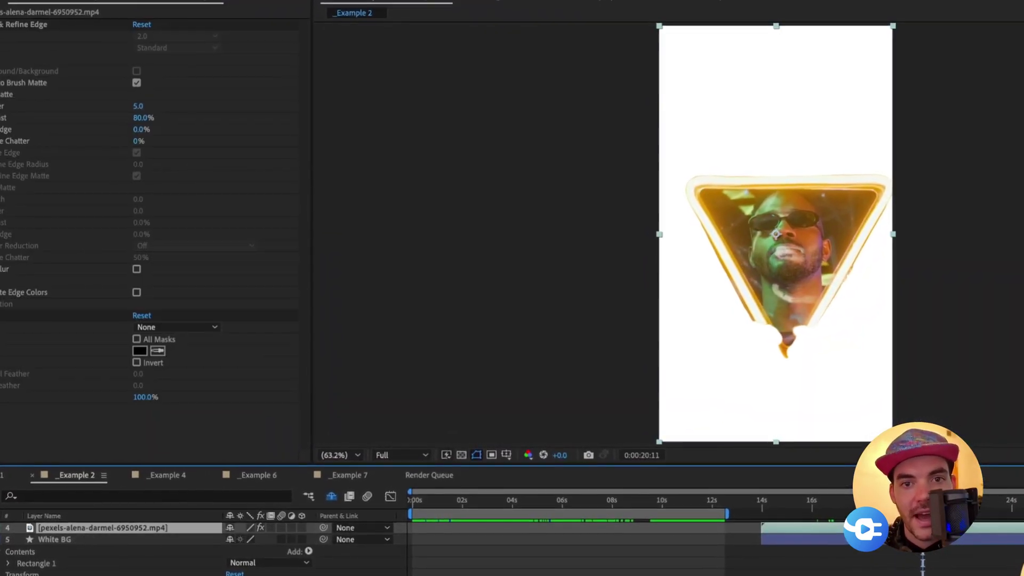
{"action": "left_click_drag", "start_coordinate": [779, 497], "coordinate": [816, 508]}
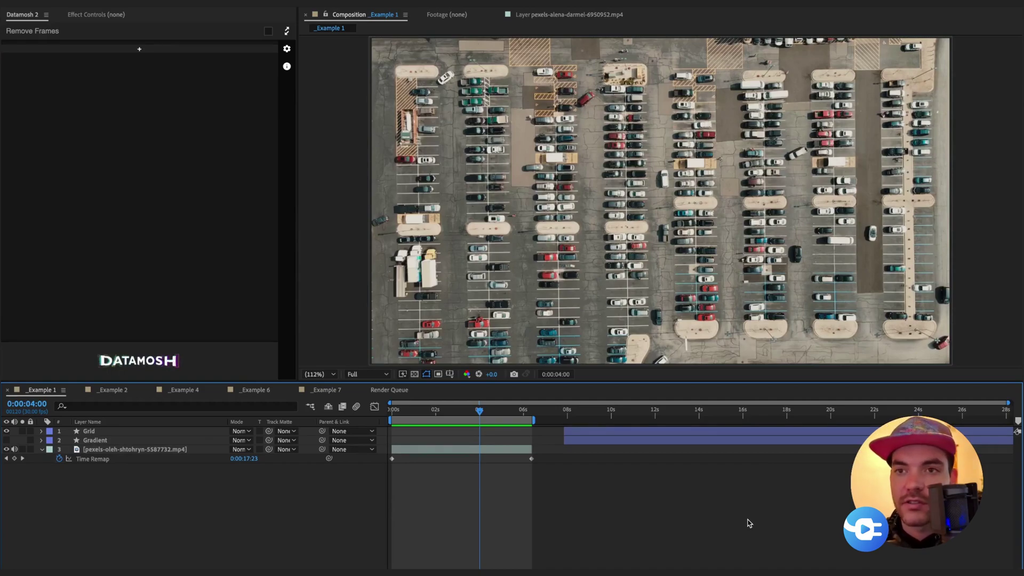
Hide the Grid layer and show the Gradient layer, moving the current time to 0:00:10:27
{"action": "mouse_move", "coordinate": [479, 412]}
{"action": "left_mouse_down"}
{"action": "mouse_move", "coordinate": [386, 415]}
{"action": "mouse_move", "coordinate": [484, 421]}
{"action": "mouse_move", "coordinate": [468, 427]}
{"action": "left_mouse_up"}
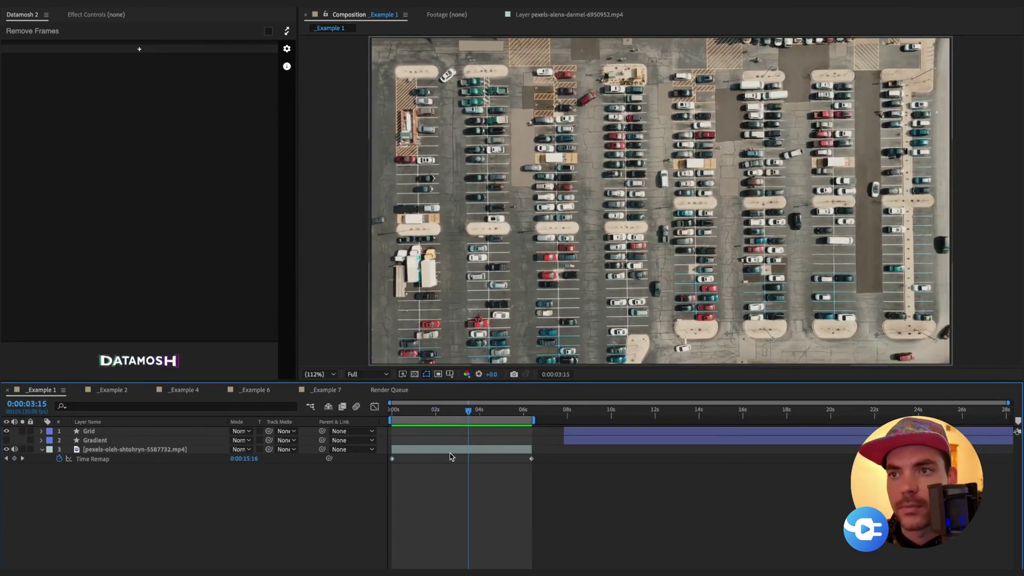
{"action": "left_click_drag", "start_coordinate": [566, 413], "coordinate": [583, 413]}
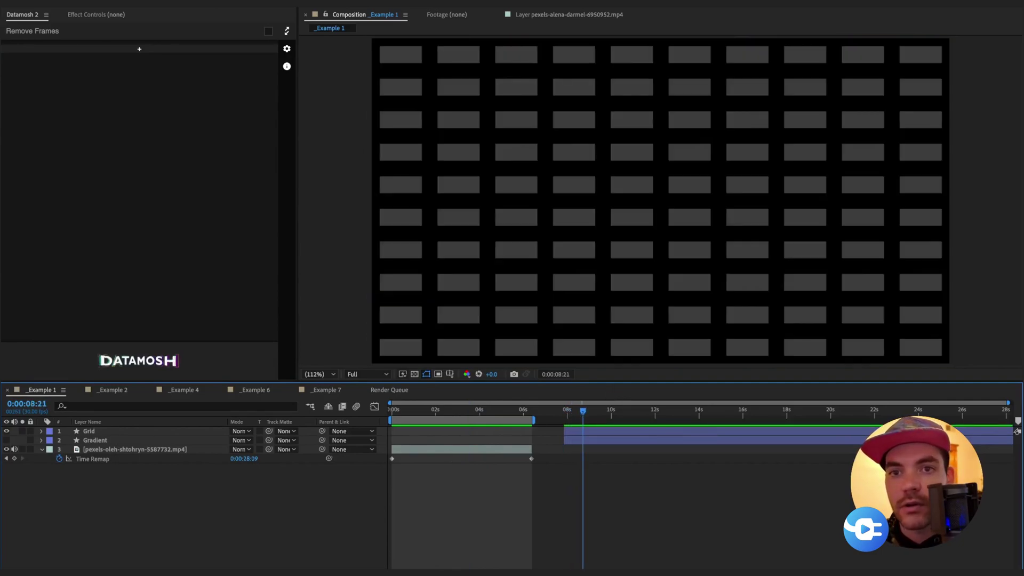
{"action": "left_click", "coordinate": [6, 431]}
{"action": "left_click_drag", "start_coordinate": [576, 413], "coordinate": [631, 419]}
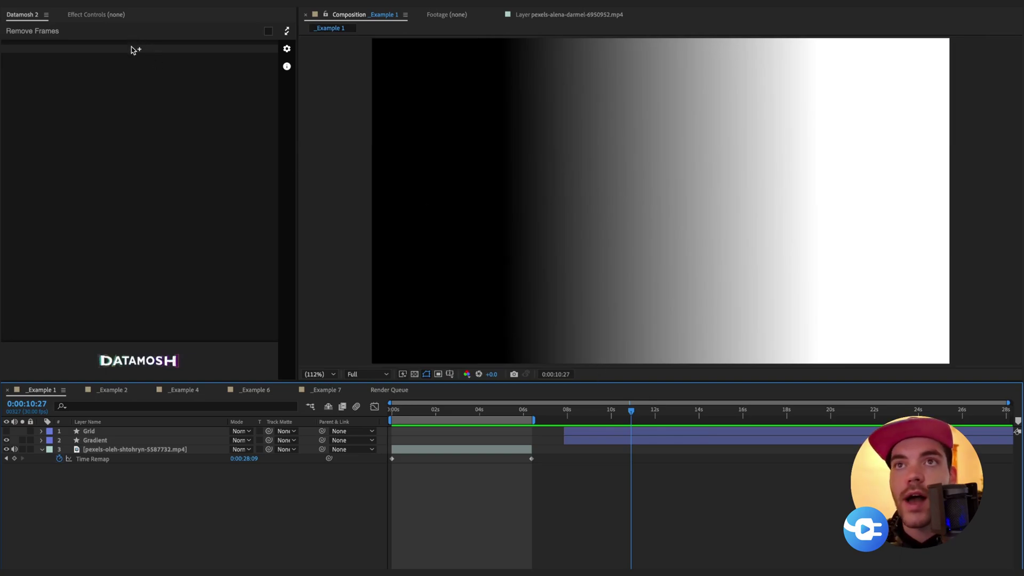
Add a Multiply mosh over the parking-lot footage, expand its settings at 0:00:03:12 and enable Use Map
{"action": "left_click", "coordinate": [132, 48]}
{"action": "left_click_drag", "start_coordinate": [629, 431], "coordinate": [417, 433]}
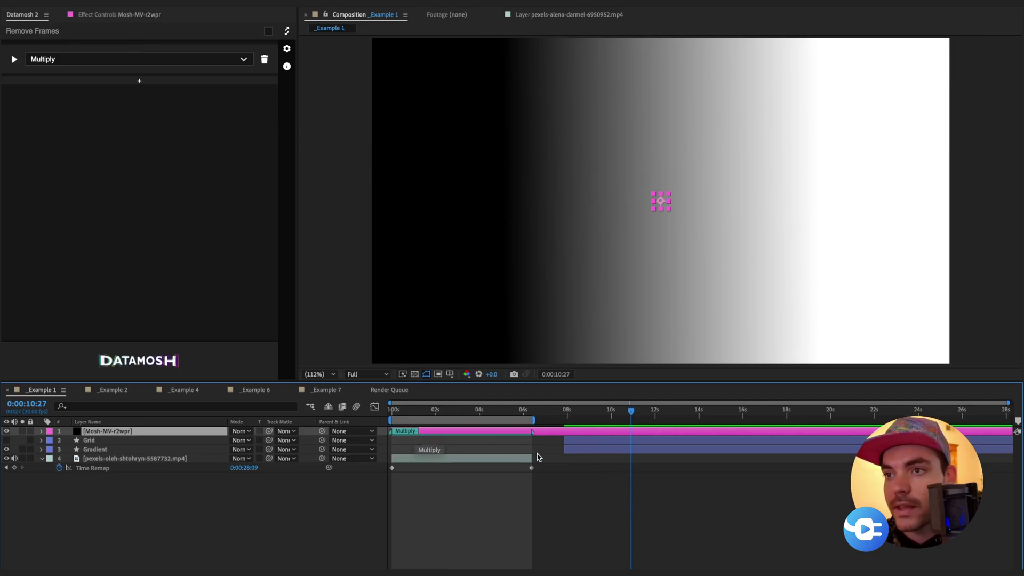
{"action": "left_click_drag", "start_coordinate": [453, 412], "coordinate": [466, 433]}
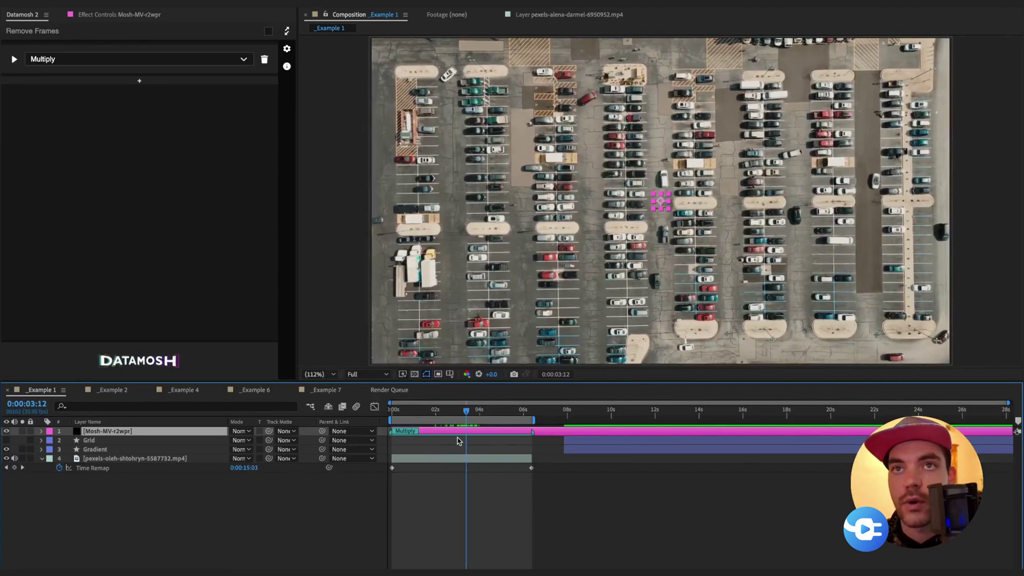
{"action": "left_click", "coordinate": [14, 59]}
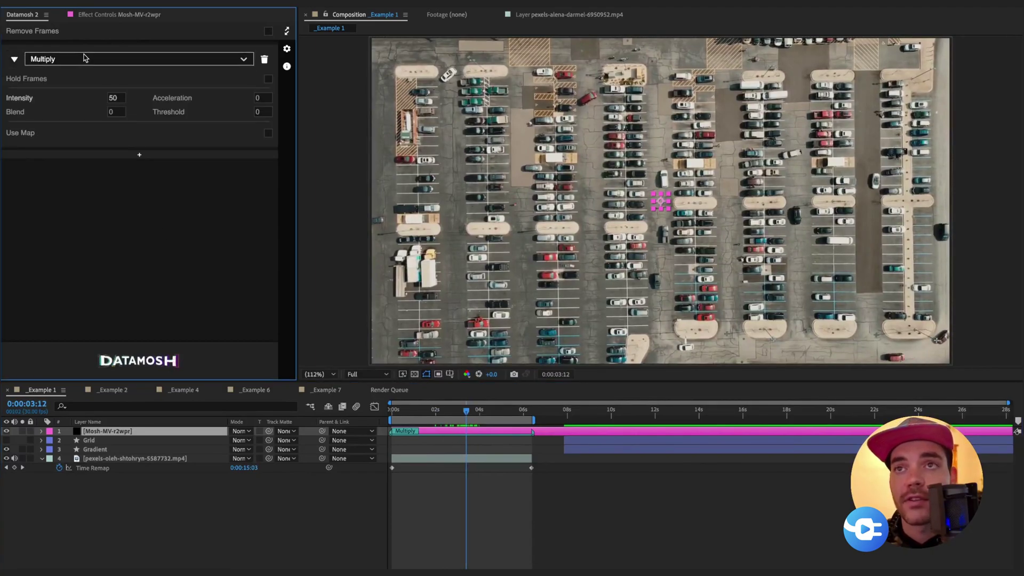
{"action": "left_click", "coordinate": [268, 134]}
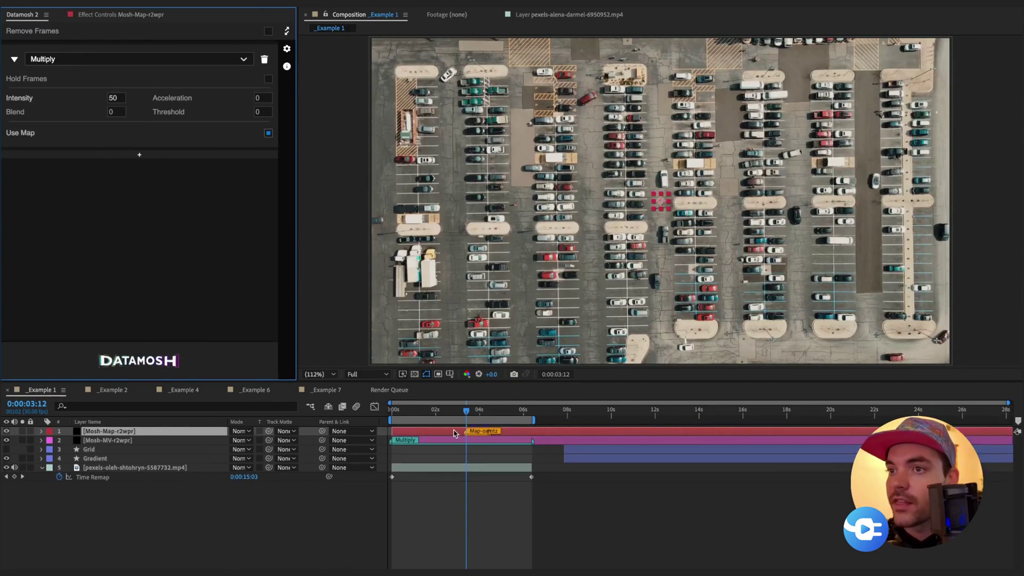
Move the map marker on the Mosh-Map layer to the start of the Gradient layer, just before 8 seconds
{"action": "left_click_drag", "start_coordinate": [465, 432], "coordinate": [473, 435]}
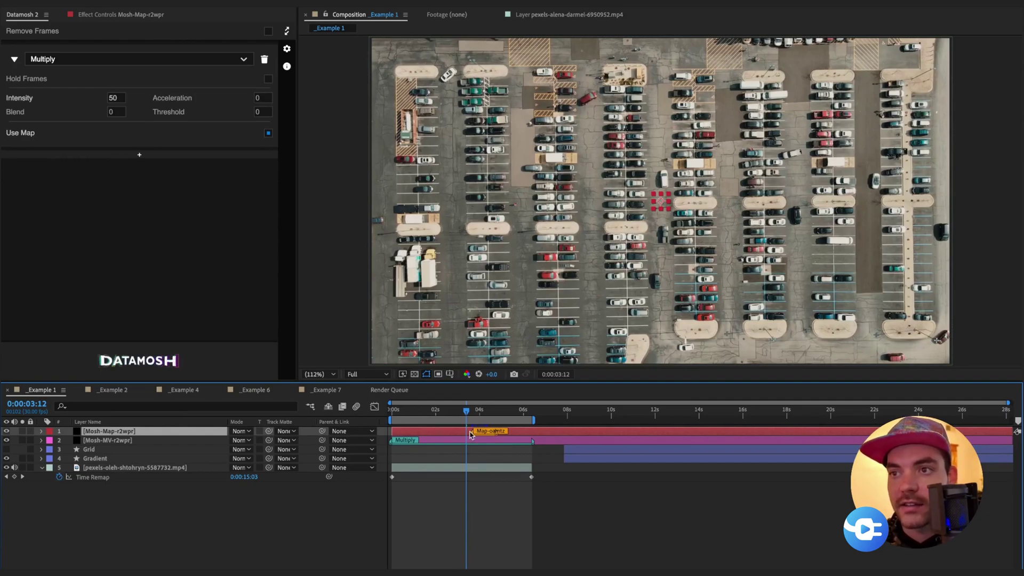
{"action": "left_click_drag", "start_coordinate": [472, 434], "coordinate": [568, 439]}
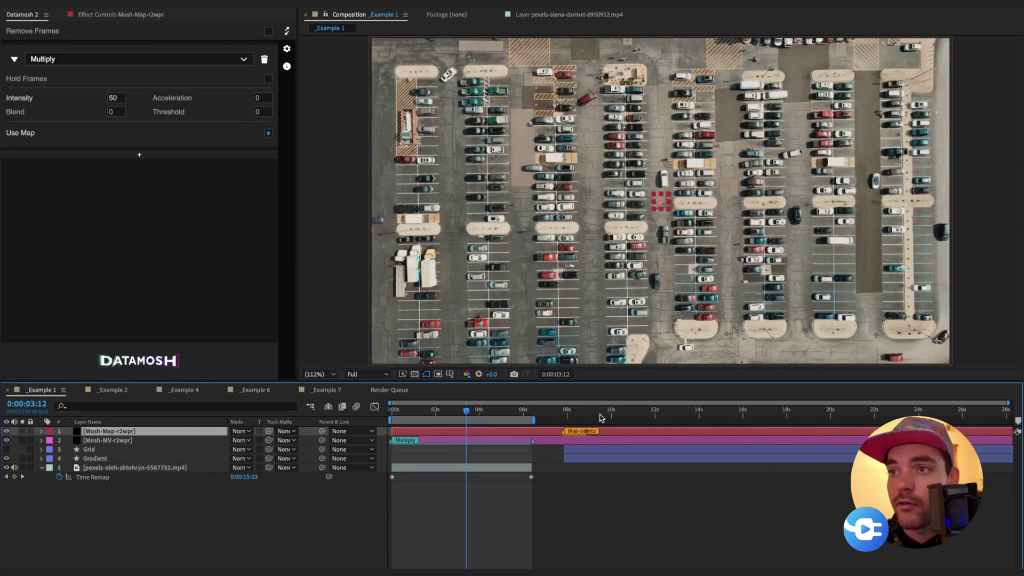
{"action": "left_click_drag", "start_coordinate": [576, 421], "coordinate": [584, 420]}
{"action": "left_click_drag", "start_coordinate": [418, 413], "coordinate": [431, 429]}
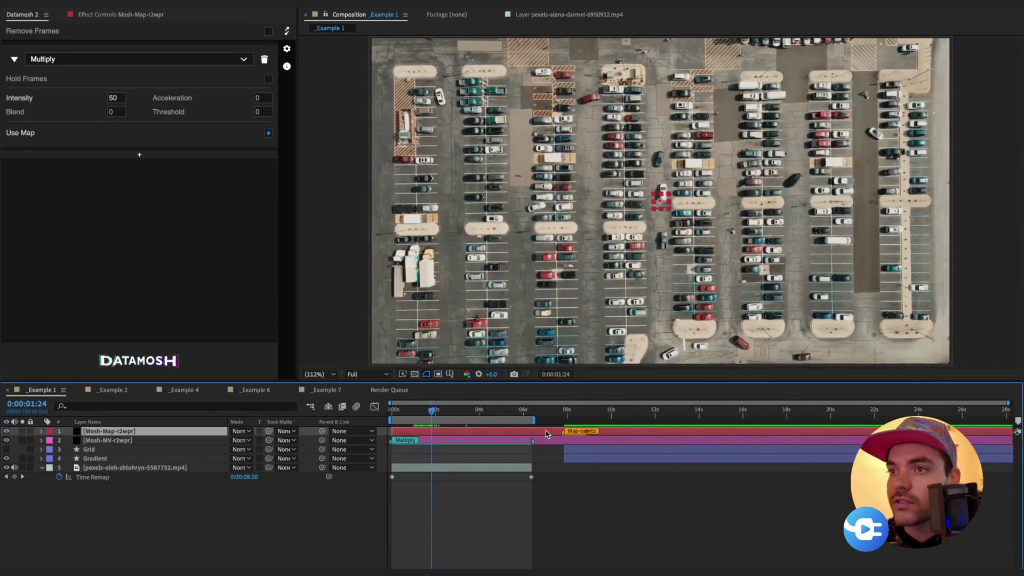
{"action": "mouse_move", "coordinate": [561, 431]}
{"action": "left_mouse_down"}
{"action": "mouse_move", "coordinate": [392, 431]}
{"action": "mouse_move", "coordinate": [502, 437]}
{"action": "left_mouse_up"}
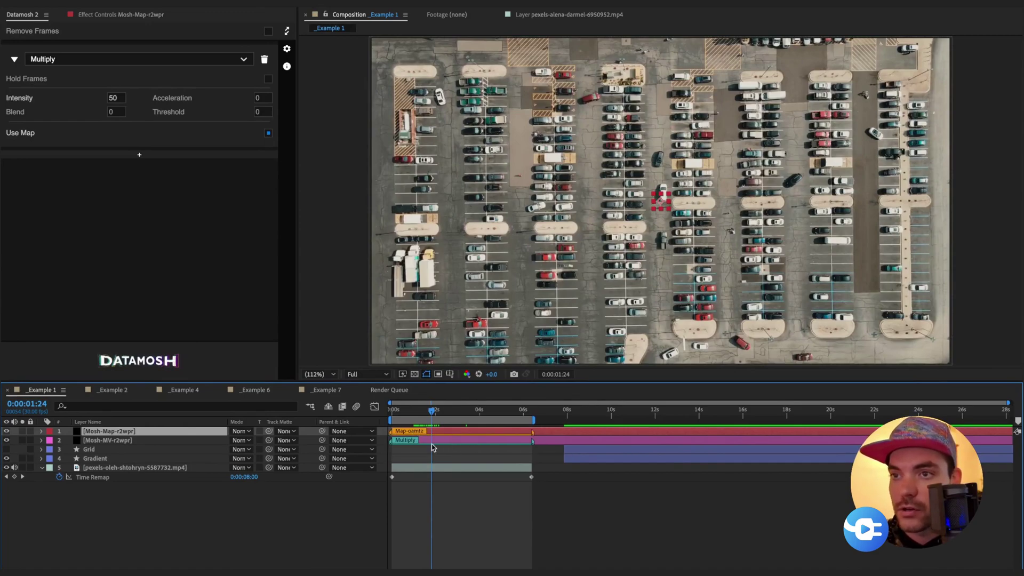
{"action": "mouse_move", "coordinate": [408, 431]}
{"action": "left_mouse_down"}
{"action": "mouse_move", "coordinate": [580, 431]}
{"action": "mouse_move", "coordinate": [652, 421]}
{"action": "mouse_move", "coordinate": [658, 410]}
{"action": "mouse_move", "coordinate": [592, 410]}
{"action": "mouse_move", "coordinate": [651, 410]}
{"action": "left_mouse_up"}
Select the Gradient layer beneath the map marker and return the current time to 0:00:03:18
{"action": "left_click", "coordinate": [602, 420]}
{"action": "left_click", "coordinate": [634, 449]}
{"action": "left_click", "coordinate": [581, 456]}
{"action": "left_click", "coordinate": [471, 410]}
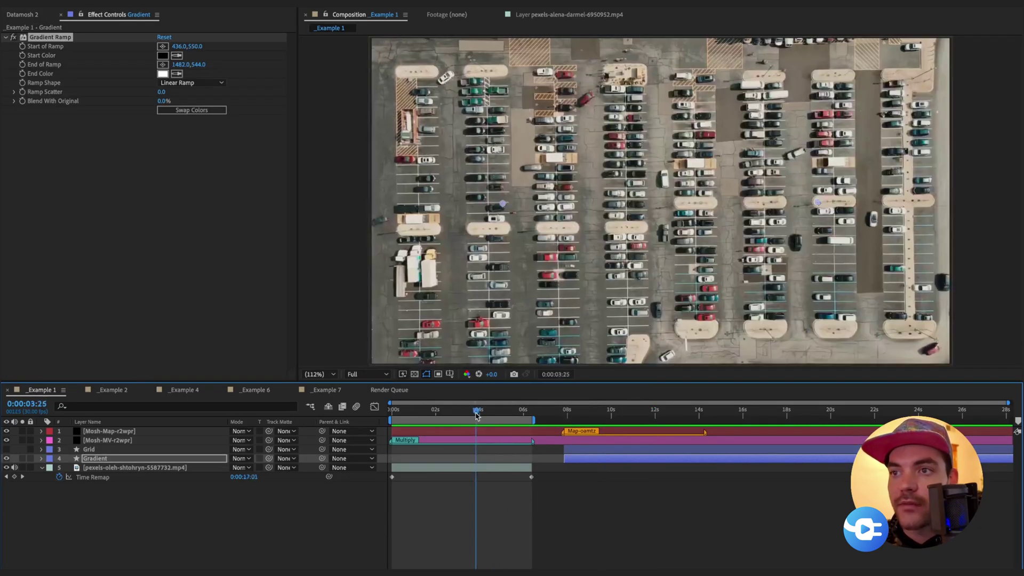
Change the mosh type to Move vertical with an intensity of -100 and render the datamosh
{"action": "left_click", "coordinate": [30, 14]}
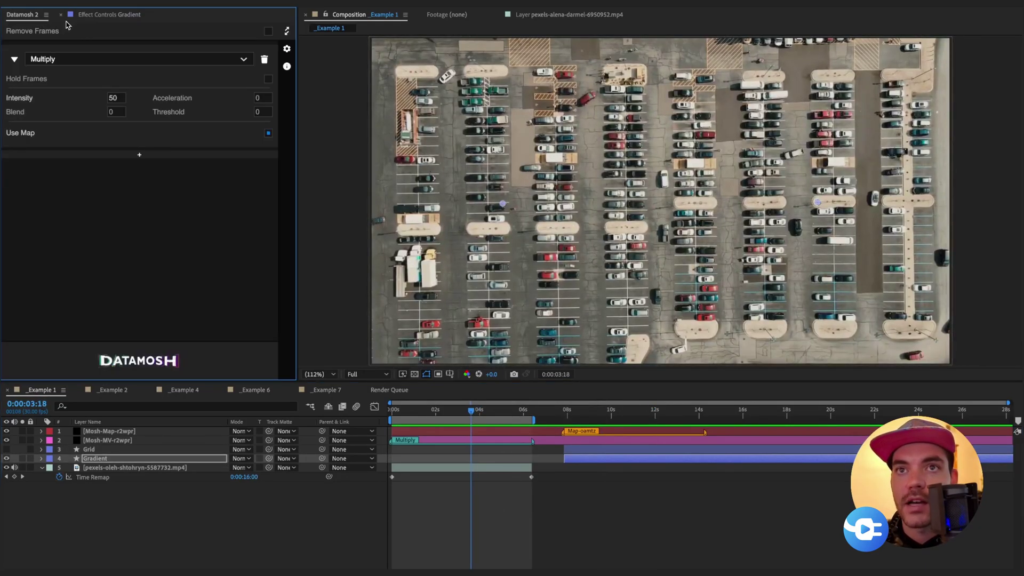
{"action": "left_click", "coordinate": [113, 61]}
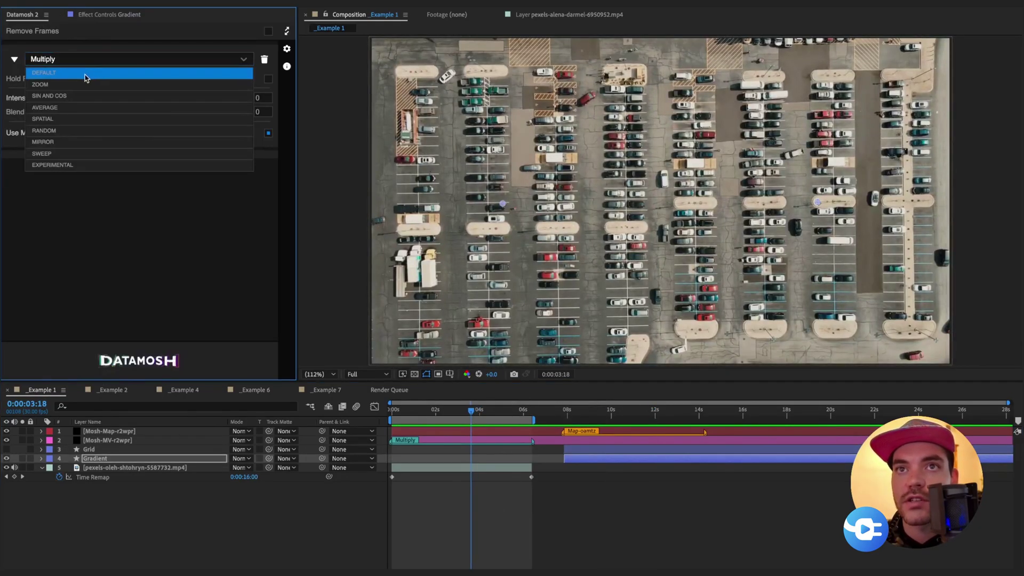
{"action": "left_click", "coordinate": [71, 106]}
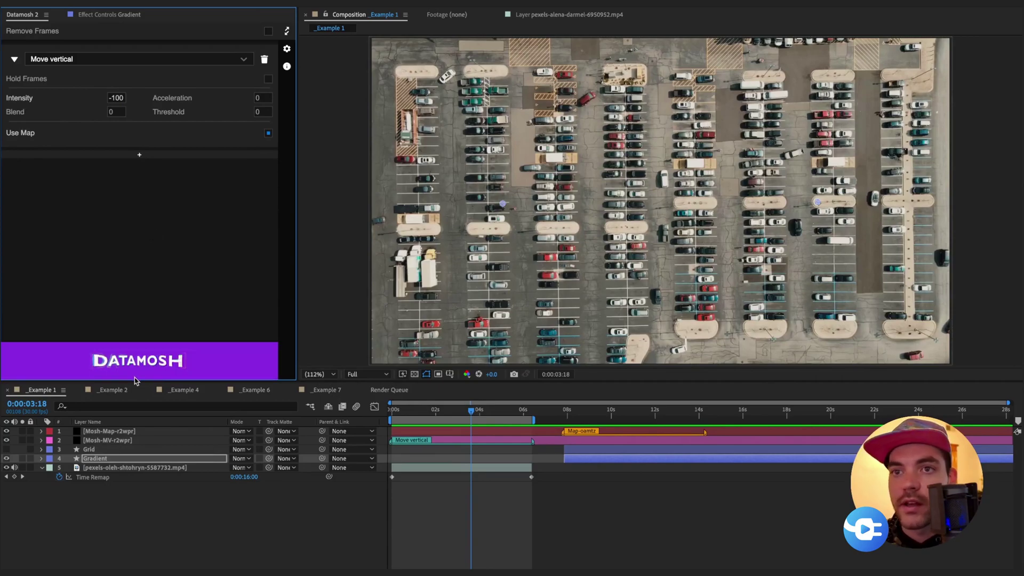
{"action": "left_click", "coordinate": [174, 357]}
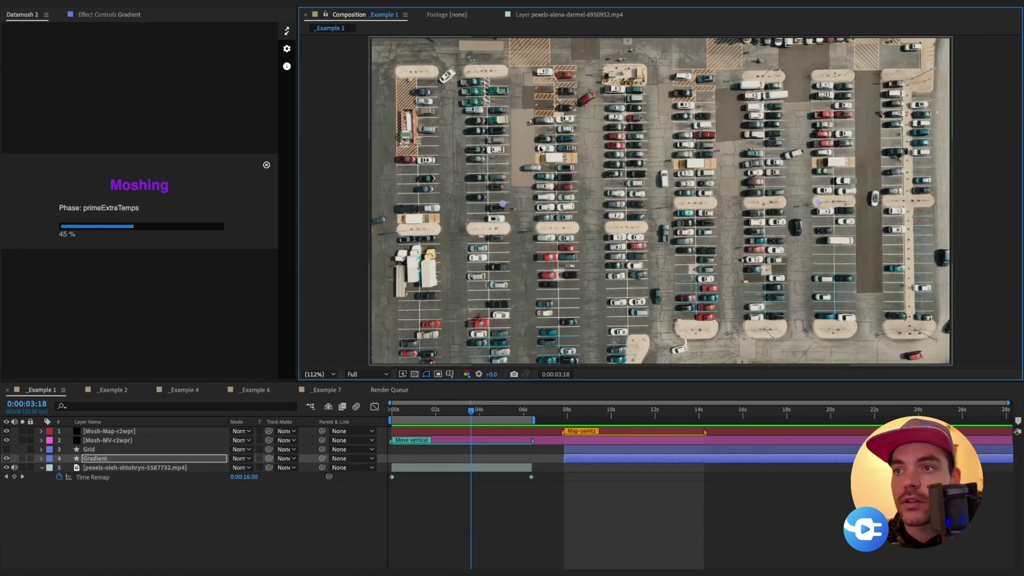
Review the gradient map during rendering and play the moshed parking-lot clip from its start
{"action": "left_click", "coordinate": [600, 411]}
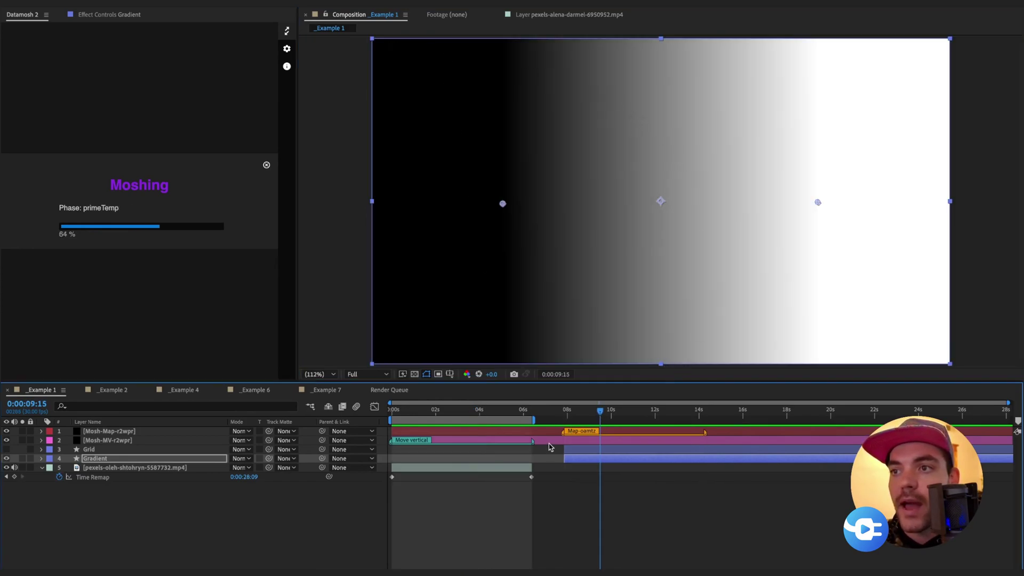
{"action": "left_click_drag", "start_coordinate": [575, 414], "coordinate": [606, 419]}
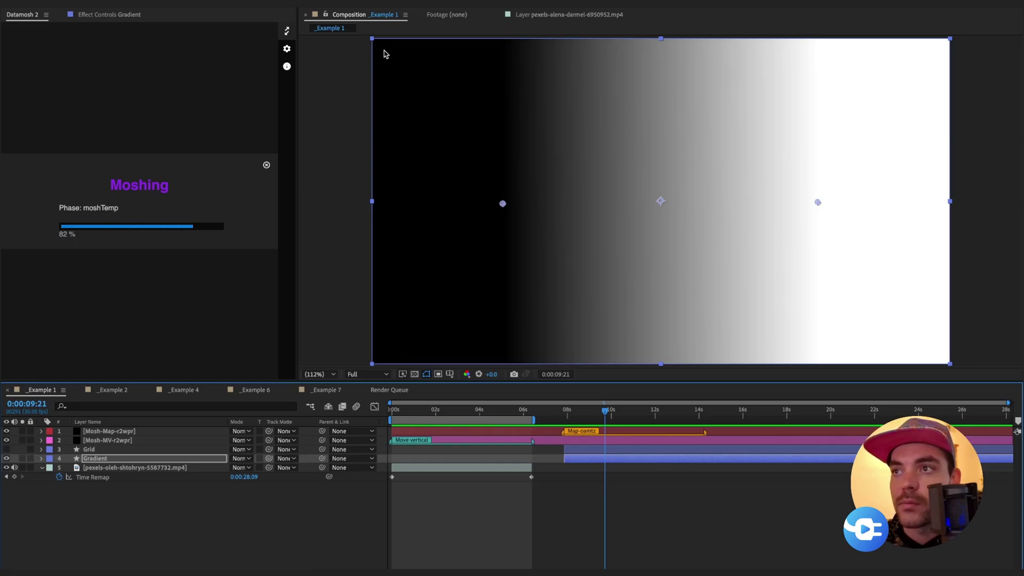
{"action": "left_click", "coordinate": [462, 415]}
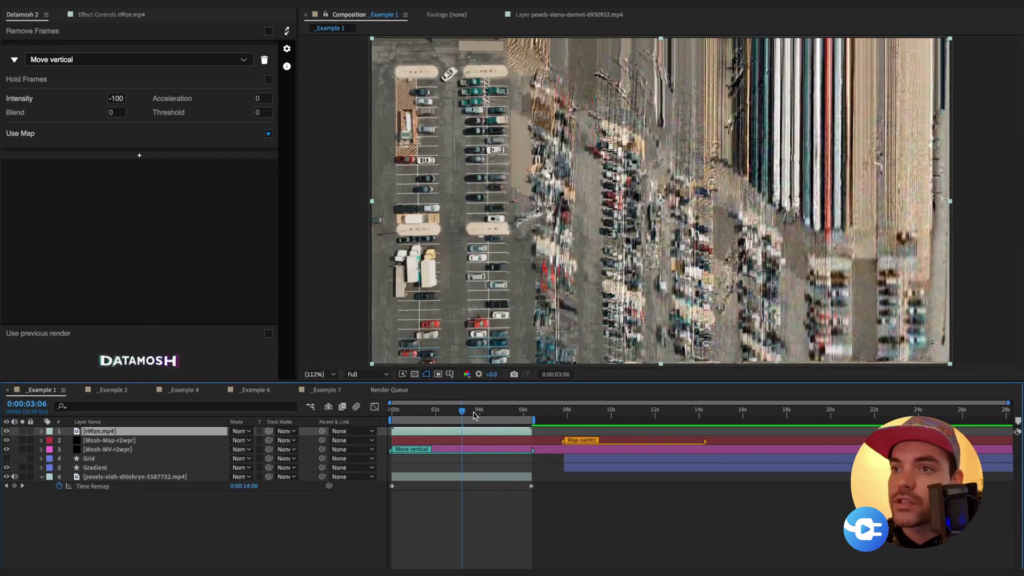
{"action": "left_click_drag", "start_coordinate": [474, 415], "coordinate": [380, 418]}
{"action": "key", "text": "space"}
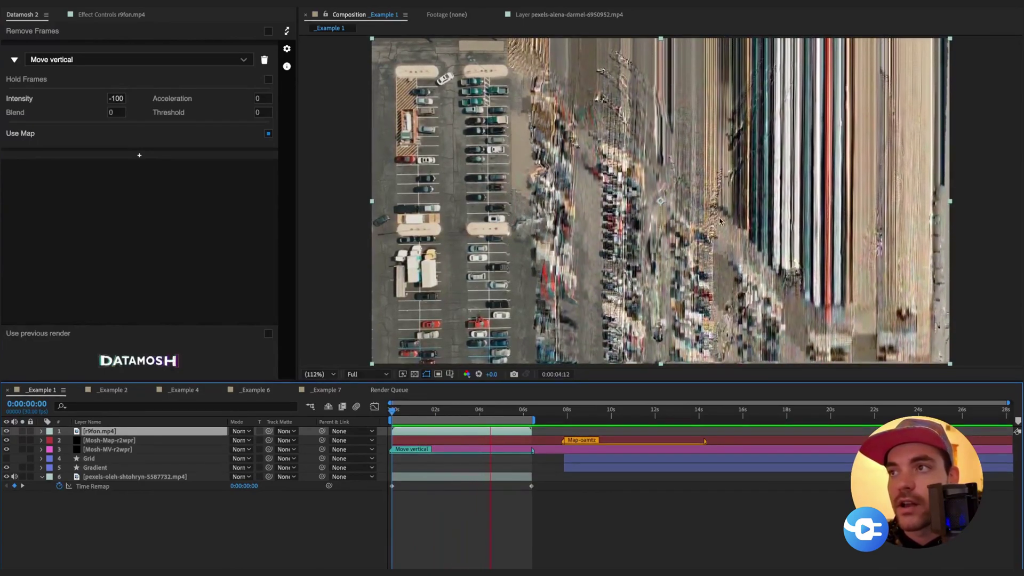
{"action": "key", "text": "space"}
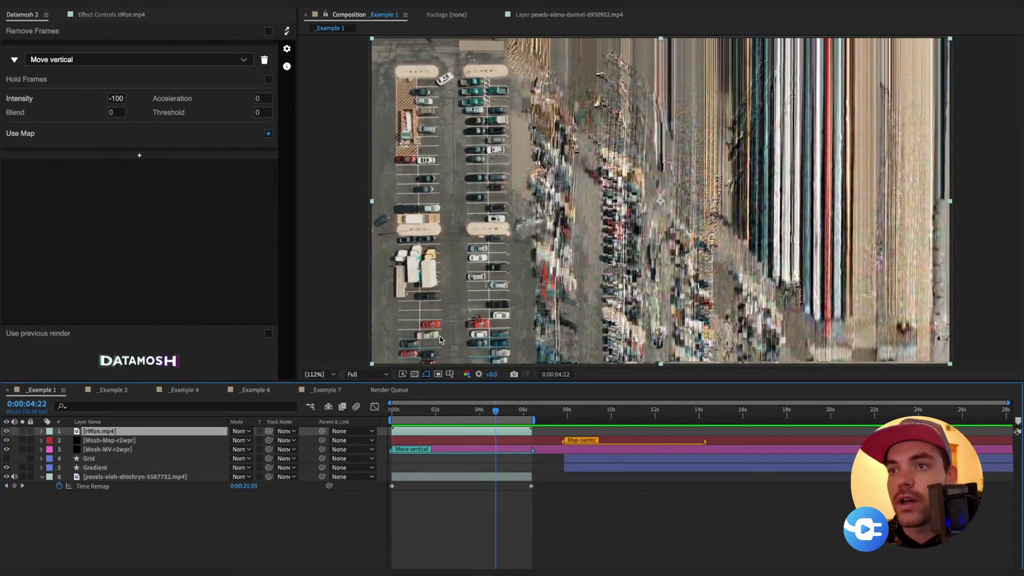
Compare the gradient map's black and white regions with the matching areas of the moshed footage
{"action": "left_click", "coordinate": [578, 415]}
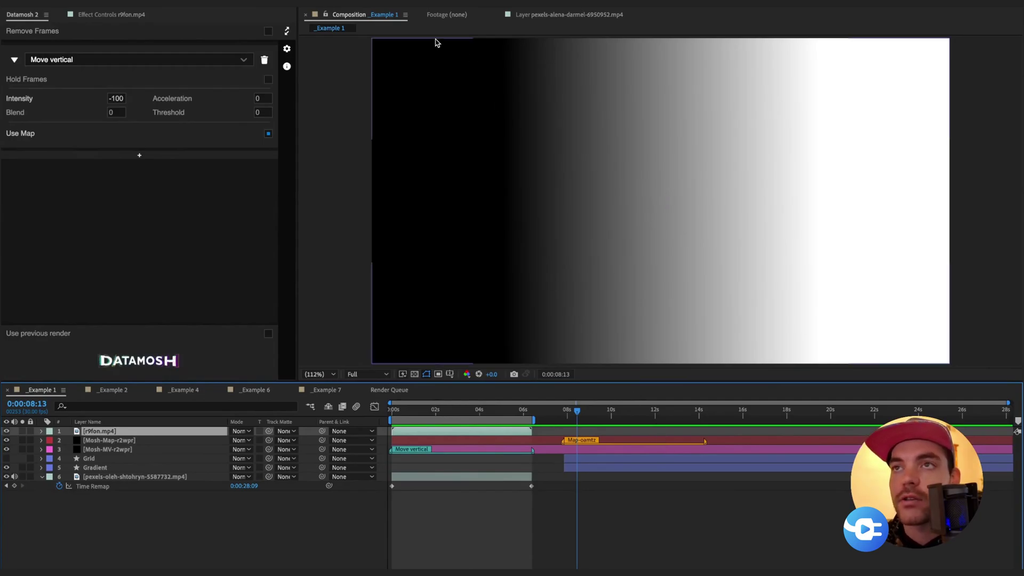
{"action": "left_click", "coordinate": [436, 408]}
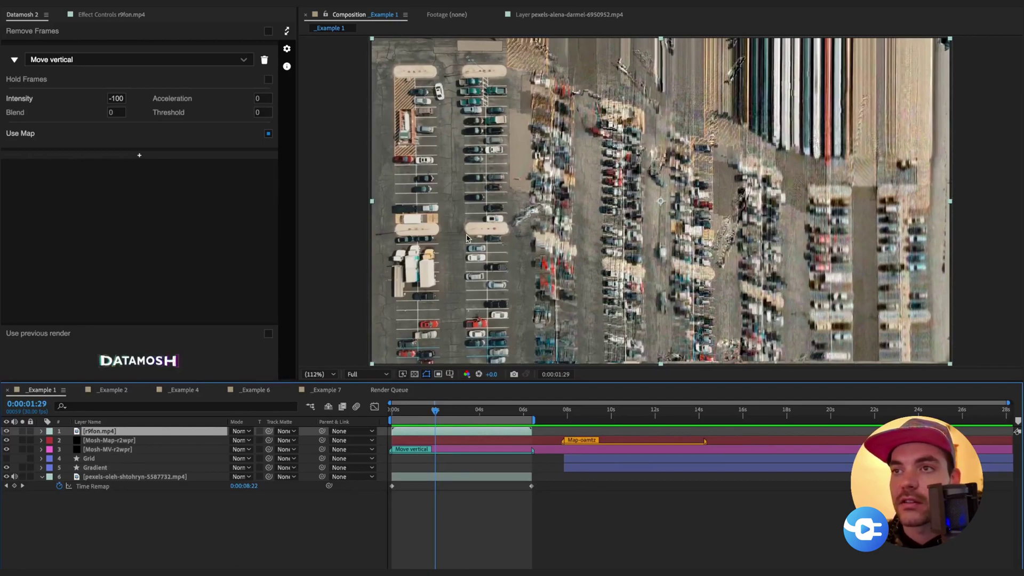
{"action": "mouse_move", "coordinate": [442, 408]}
{"action": "left_mouse_down"}
{"action": "mouse_move", "coordinate": [480, 409]}
{"action": "mouse_move", "coordinate": [433, 421]}
{"action": "left_mouse_up"}
{"action": "left_click", "coordinate": [655, 410]}
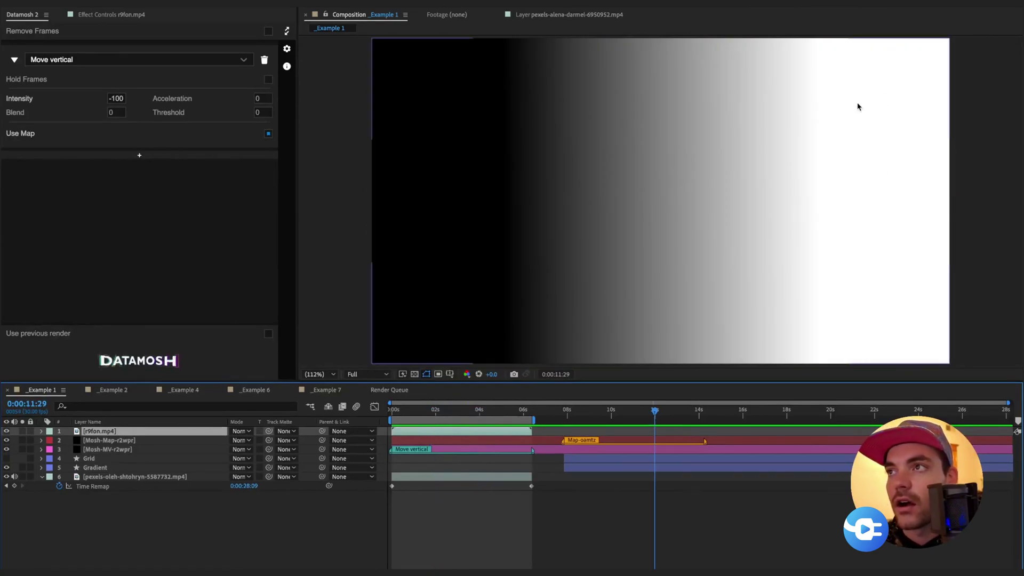
{"action": "left_click", "coordinate": [505, 409]}
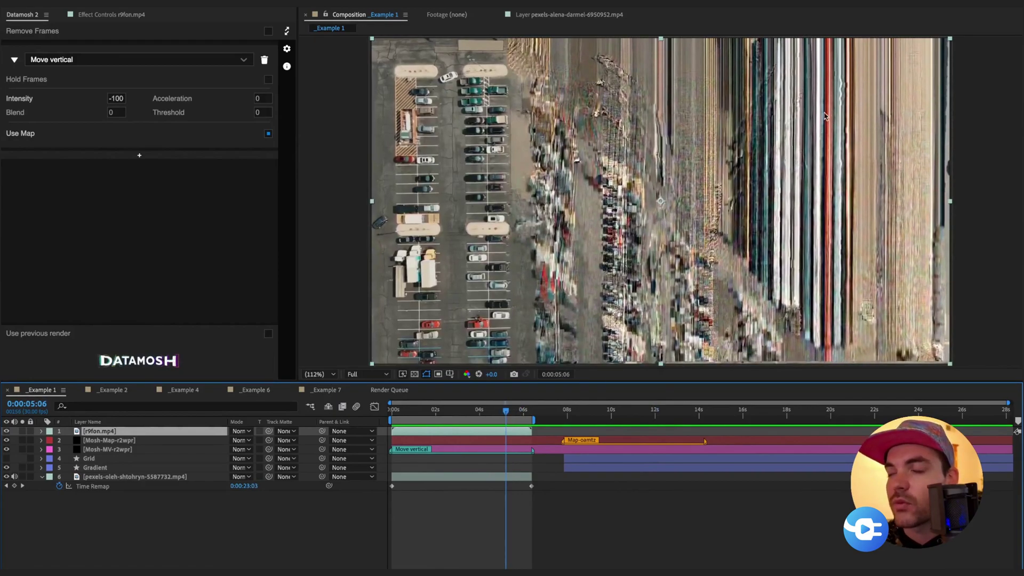
Play the moshed clip from 0:00:02:29 and scrub back through it to 0:00:01:02
{"action": "left_click", "coordinate": [457, 410]}
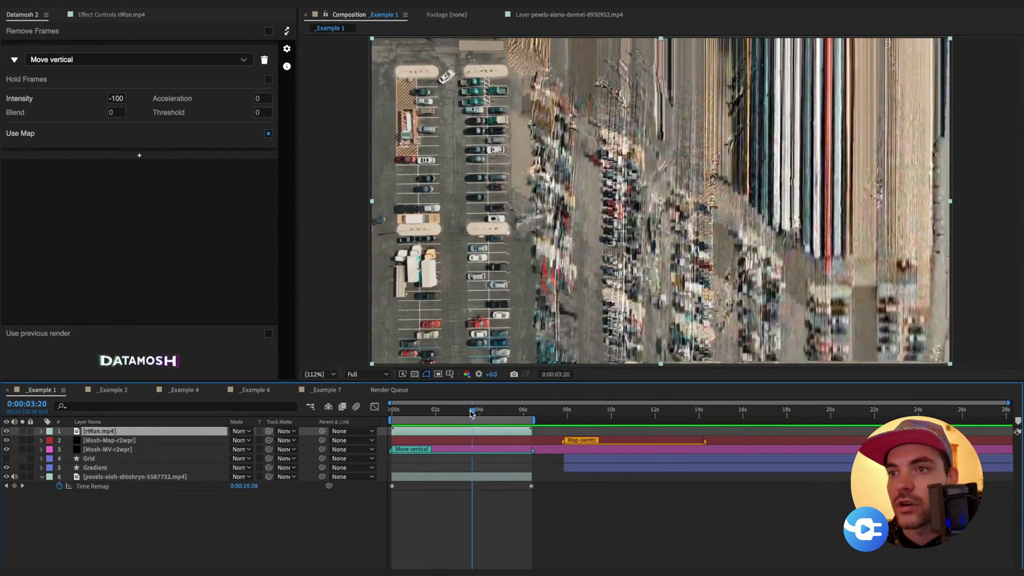
{"action": "key", "text": "space"}
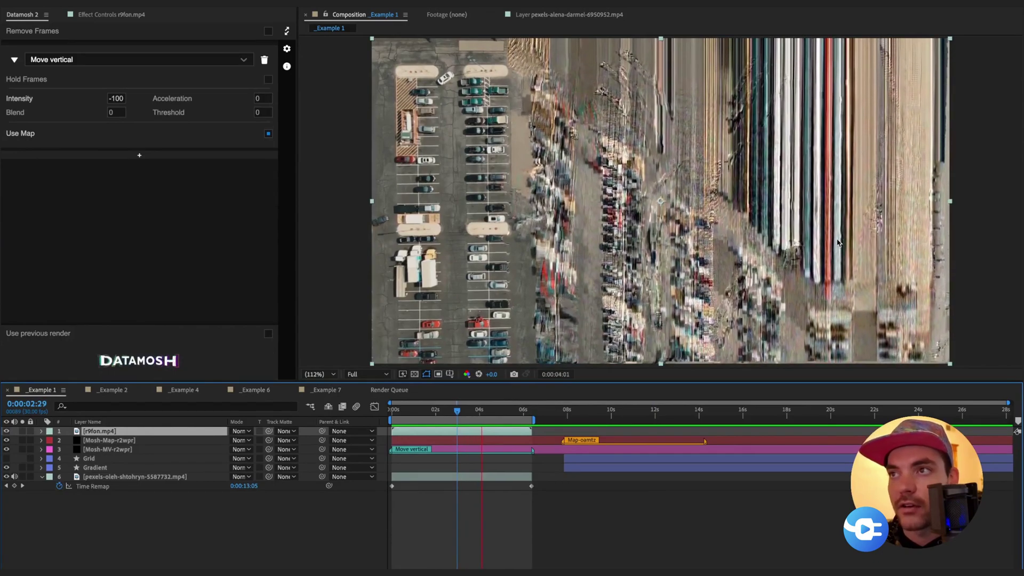
{"action": "key", "text": "space"}
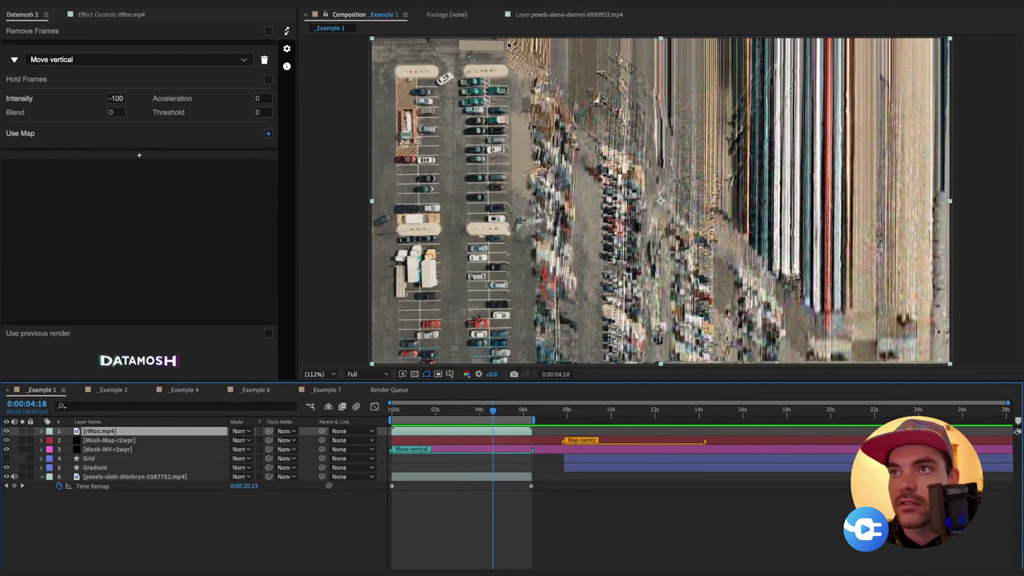
{"action": "left_click_drag", "start_coordinate": [487, 415], "coordinate": [466, 424]}
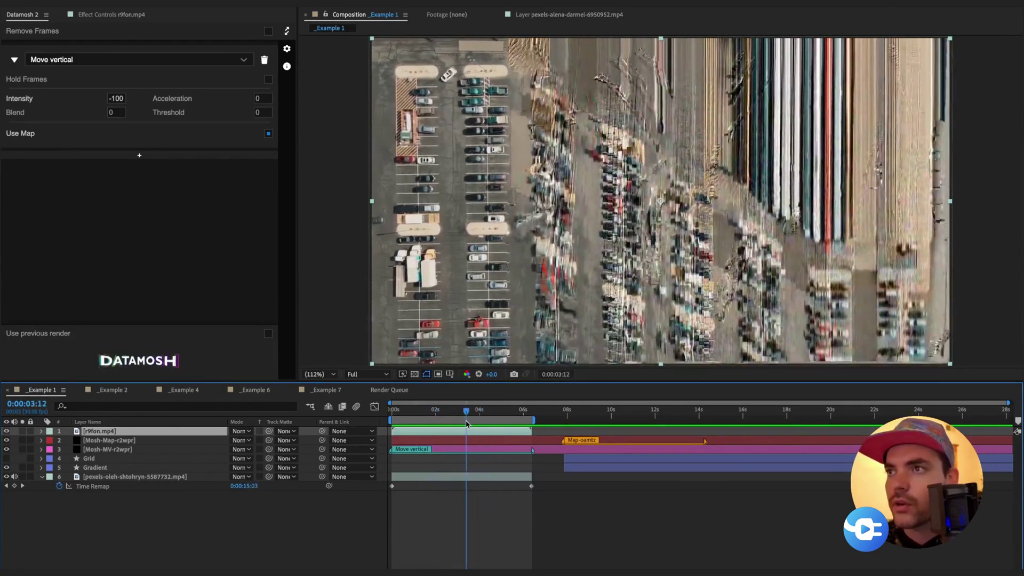
{"action": "left_click_drag", "start_coordinate": [587, 414], "coordinate": [416, 414]}
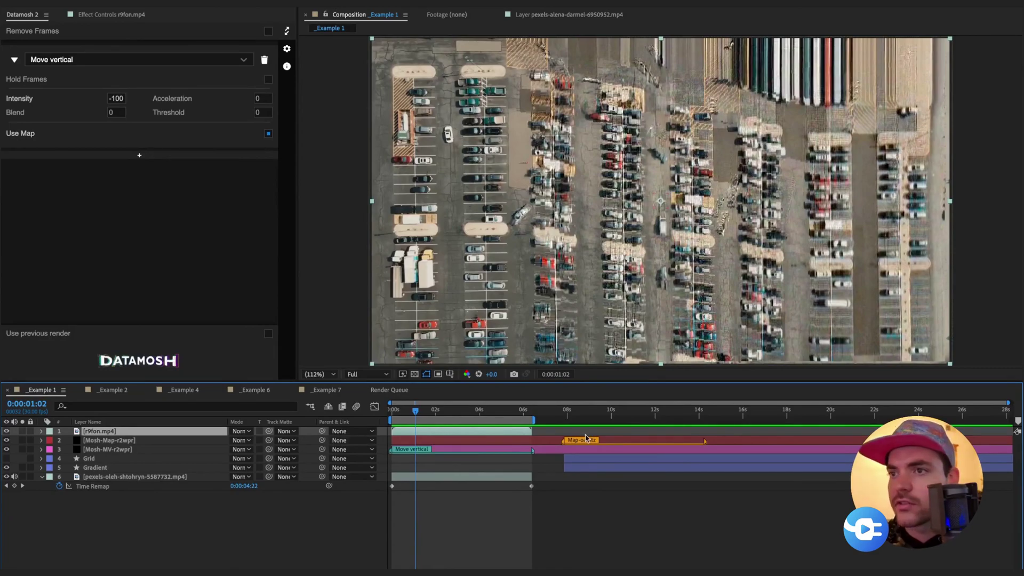
Show the Grid layer at 100% opacity and hide the Gradient layer so the grid alone serves as the map
{"action": "left_click", "coordinate": [629, 411]}
{"action": "left_click", "coordinate": [6, 458]}
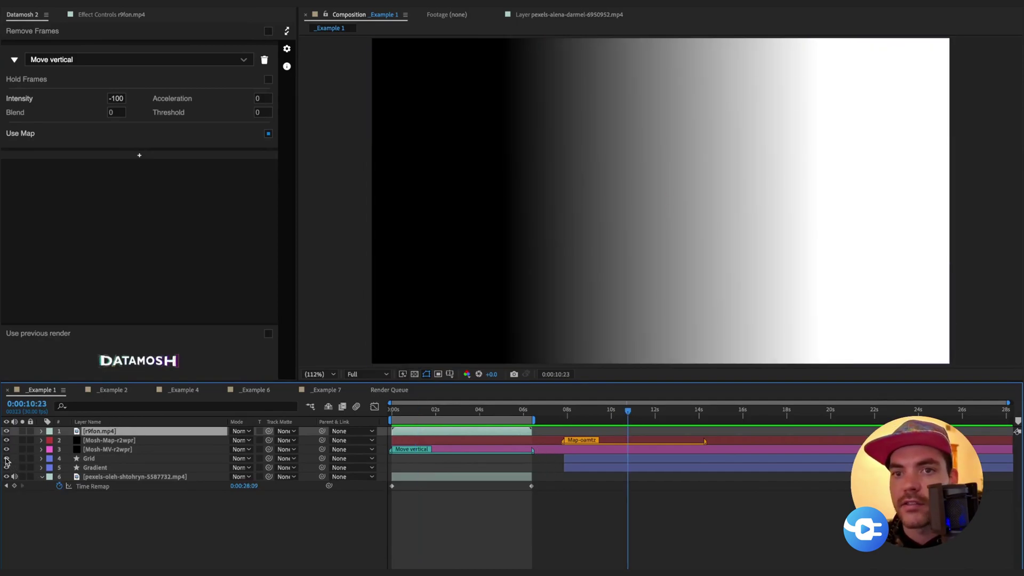
{"action": "left_click", "coordinate": [89, 458]}
{"action": "key", "text": "t"}
{"action": "left_click", "coordinate": [236, 468]}
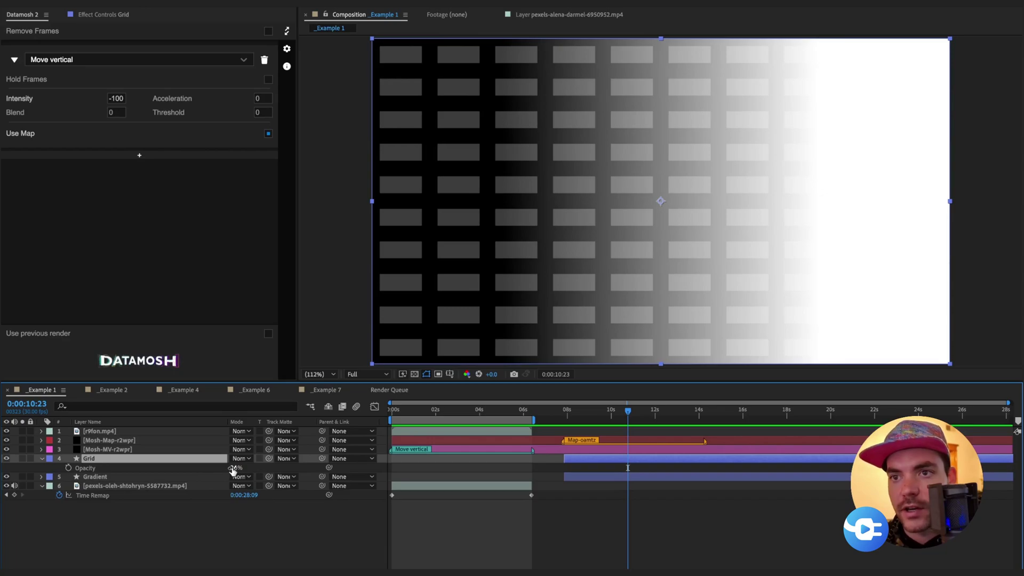
{"action": "type", "text": "100"}
{"action": "key", "text": "Return"}
{"action": "left_click", "coordinate": [5, 477]}
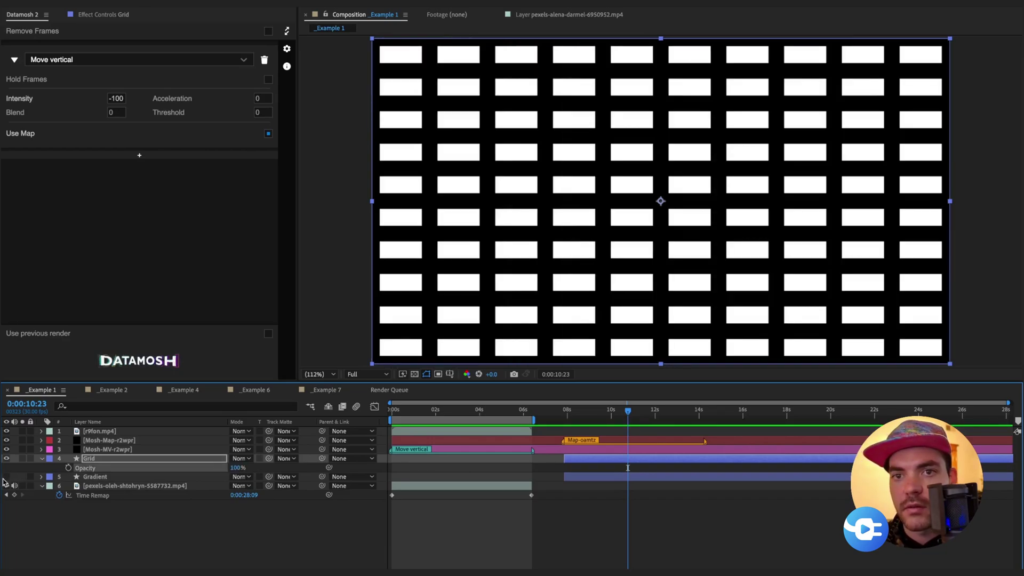
Enable Use previous render and render the datamosh with the grid map
{"action": "left_click", "coordinate": [619, 519]}
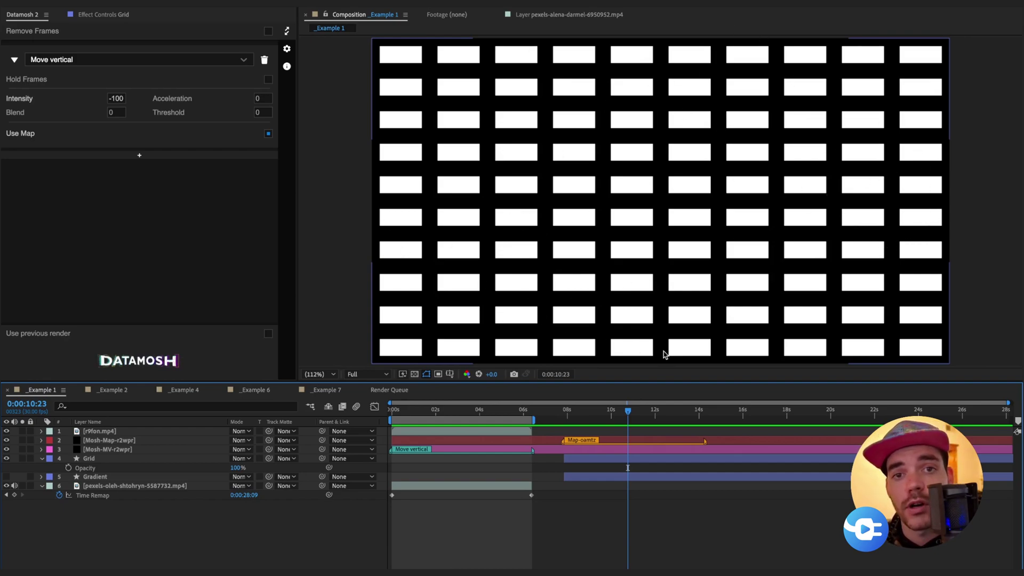
{"action": "left_click", "coordinate": [597, 414]}
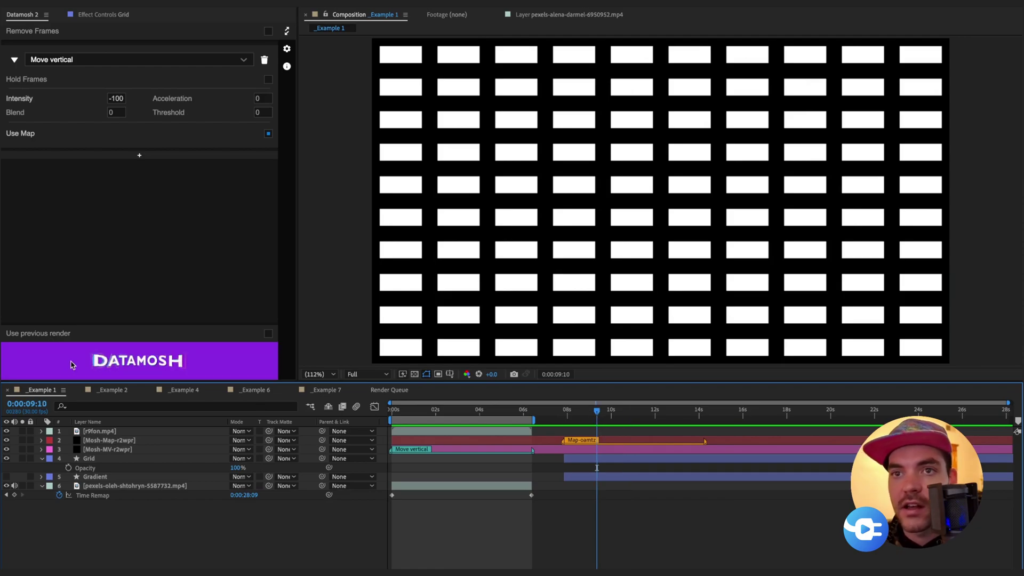
{"action": "left_click", "coordinate": [268, 333]}
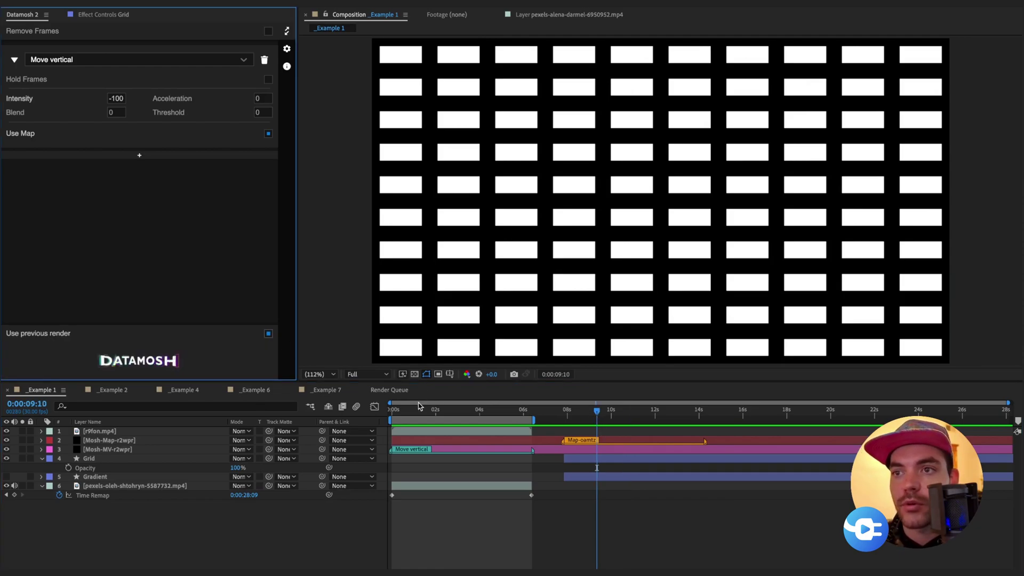
{"action": "left_click", "coordinate": [393, 414]}
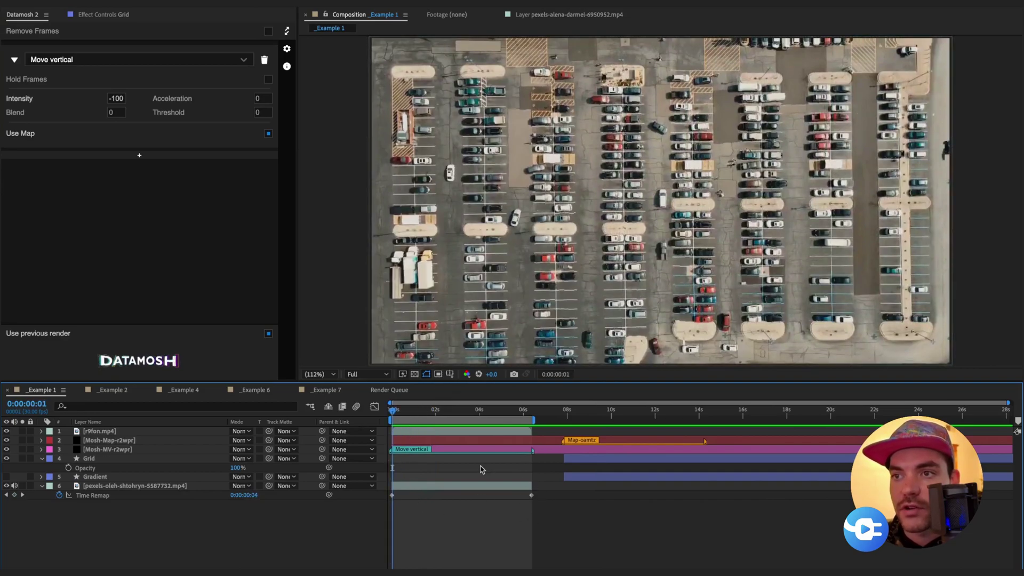
{"action": "left_click_drag", "start_coordinate": [576, 422], "coordinate": [616, 423]}
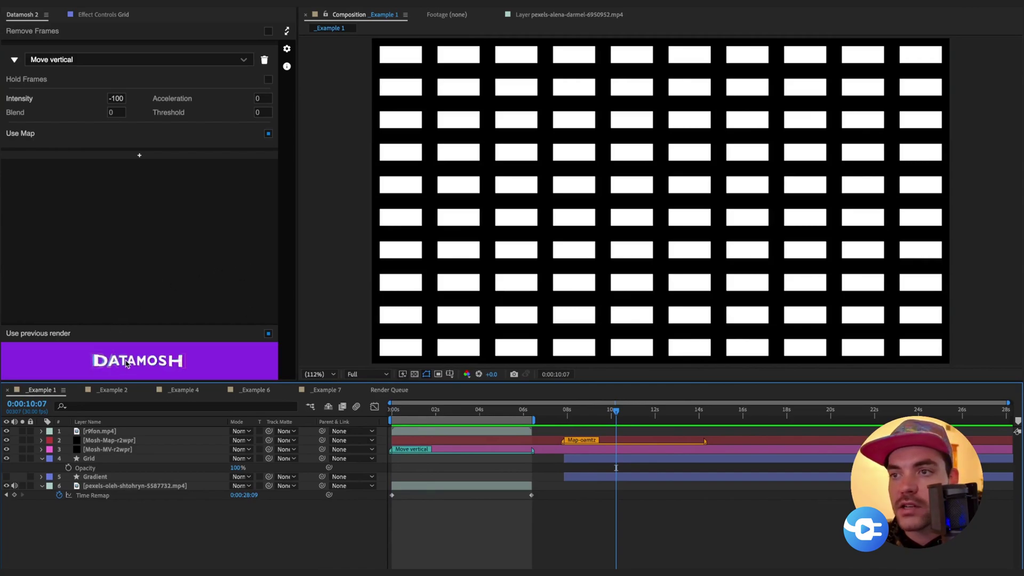
{"action": "left_click", "coordinate": [150, 362]}
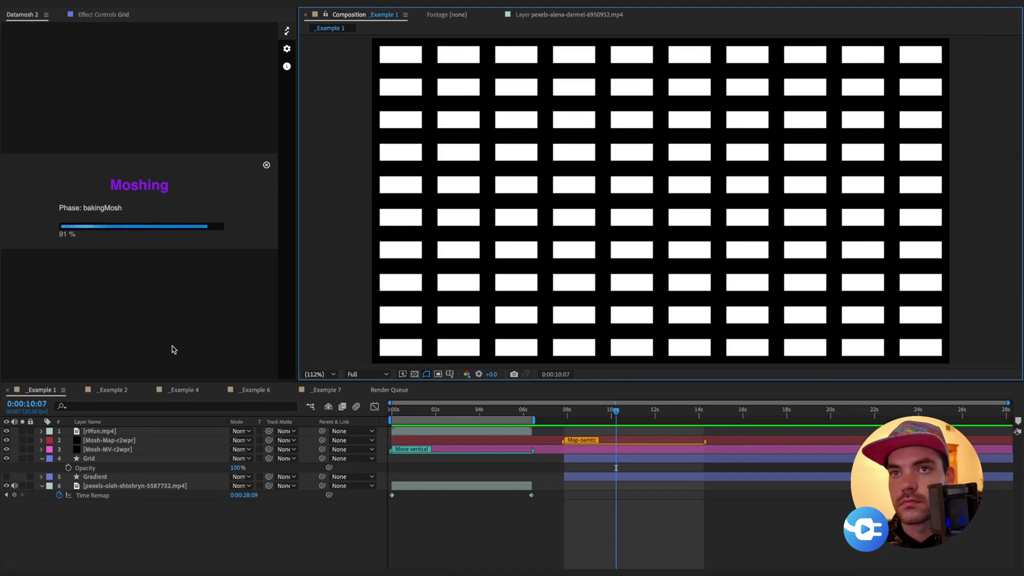
Scrub the new moshed clip, play it from its start and stop at 0:00:03:27
{"action": "left_click", "coordinate": [435, 409]}
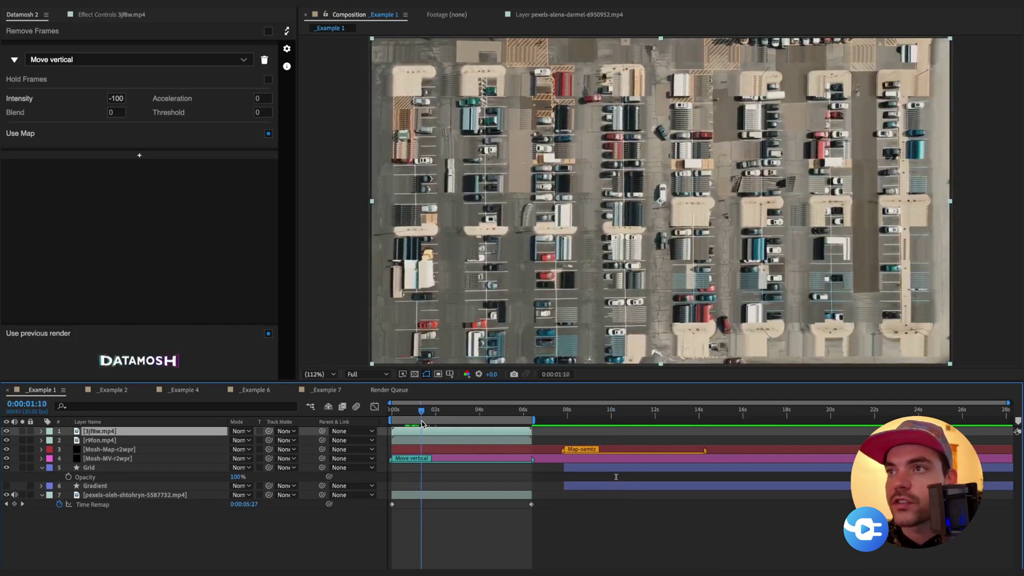
{"action": "left_click", "coordinate": [404, 409]}
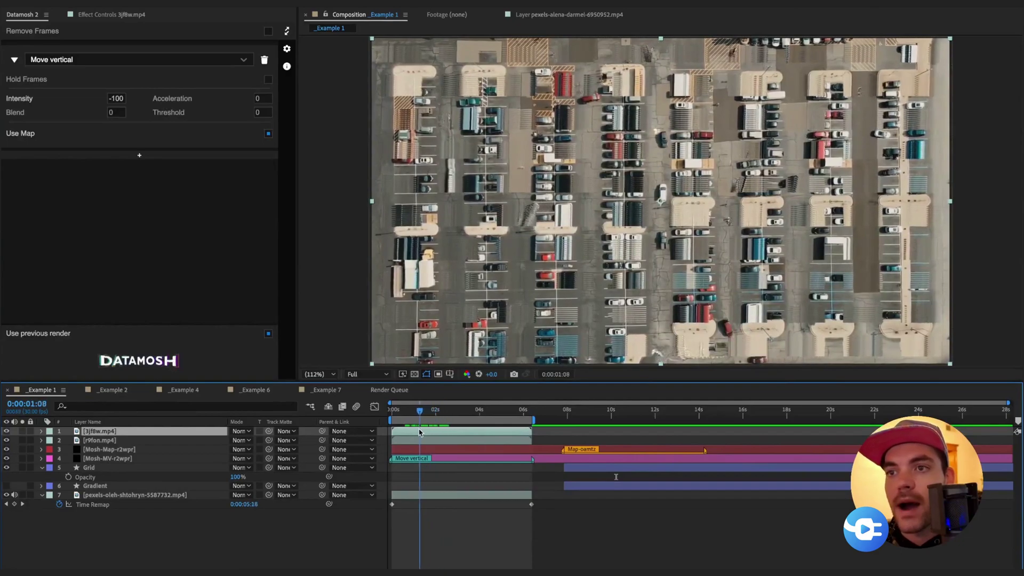
{"action": "key", "text": "Home"}
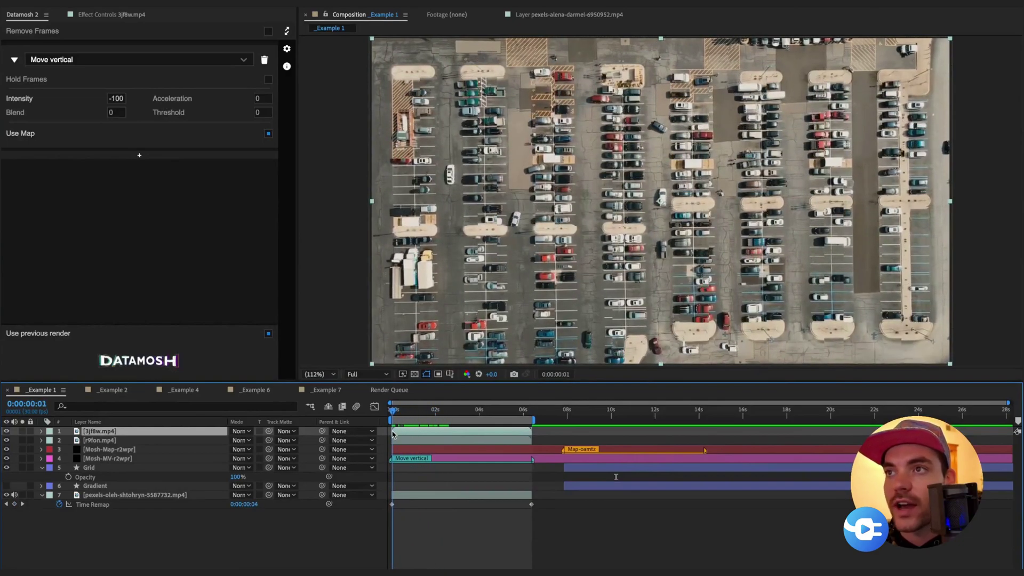
{"action": "key", "text": "space"}
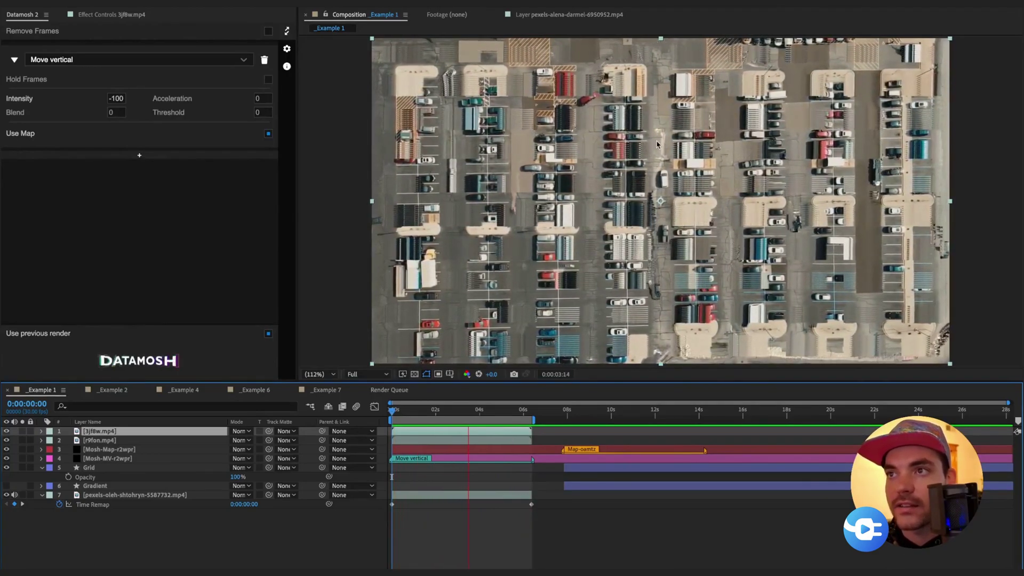
{"action": "key", "text": "space"}
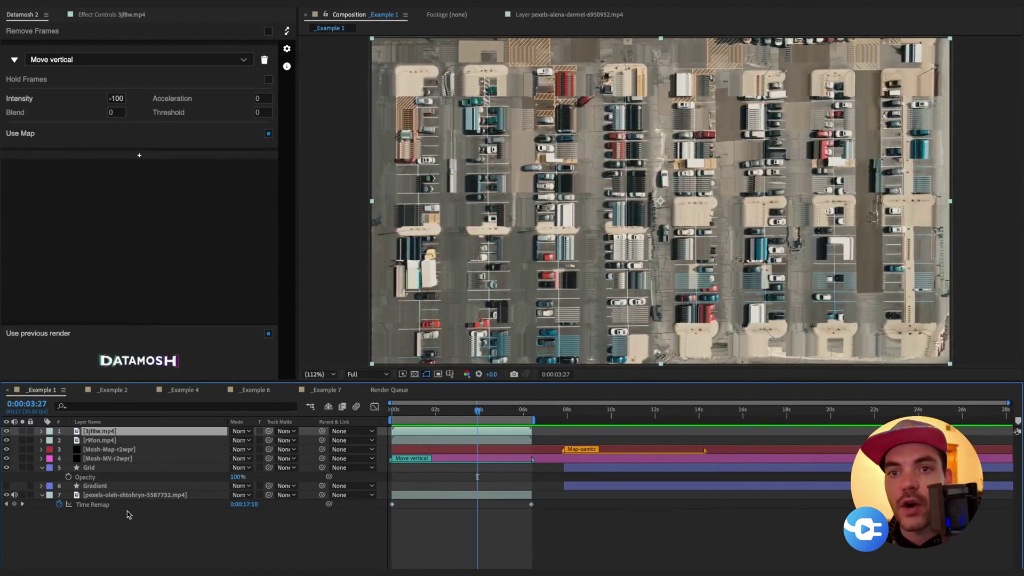
Overlay the Grid layer above the moshed clip from the timeline's start at 33% opacity and compare both up close
{"action": "left_click", "coordinate": [86, 468]}
{"action": "left_click_drag", "start_coordinate": [100, 473], "coordinate": [101, 429]}
{"action": "left_click_drag", "start_coordinate": [581, 432], "coordinate": [381, 443]}
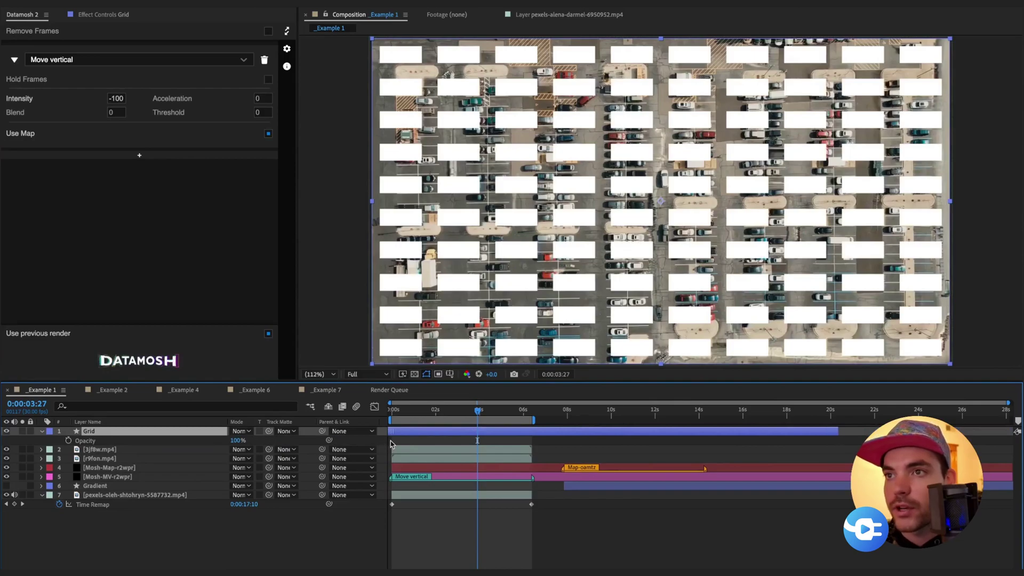
{"action": "left_click_drag", "start_coordinate": [238, 440], "coordinate": [228, 440]}
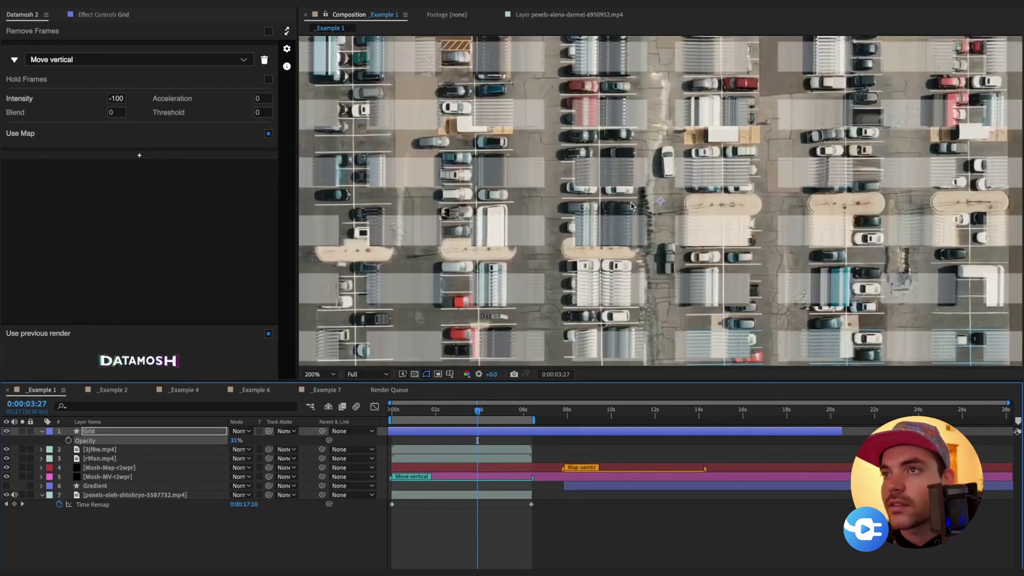
{"action": "scroll", "coordinate": [629, 212], "scroll_direction": "up", "scroll_amount": 4}
{"action": "left_click_drag", "start_coordinate": [477, 411], "coordinate": [439, 440]}
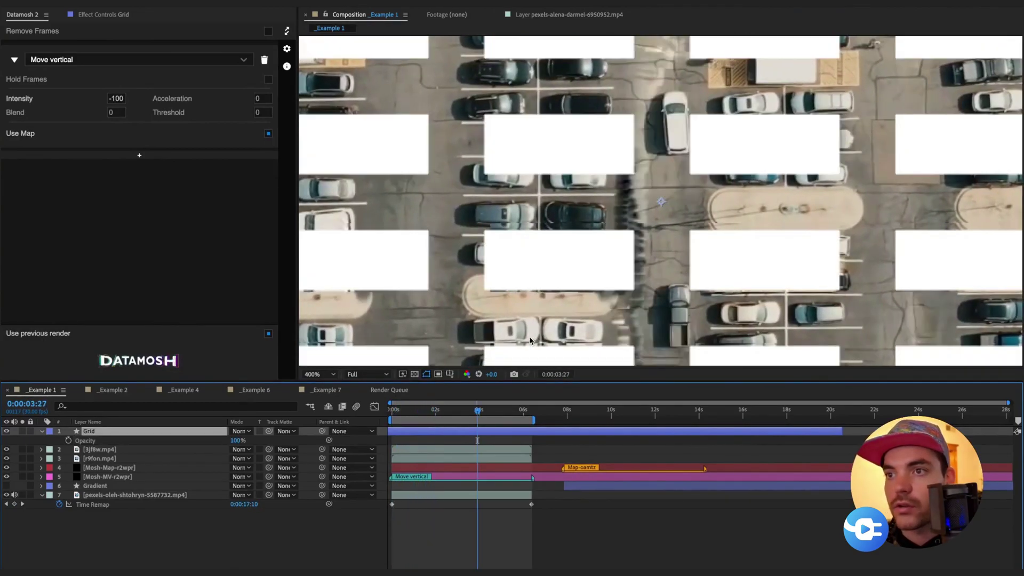
Open the _Example 2 composition, review the neon-triangle footage and select the rotoscoped map layer at 0:00:16:05
{"action": "left_click", "coordinate": [113, 391]}
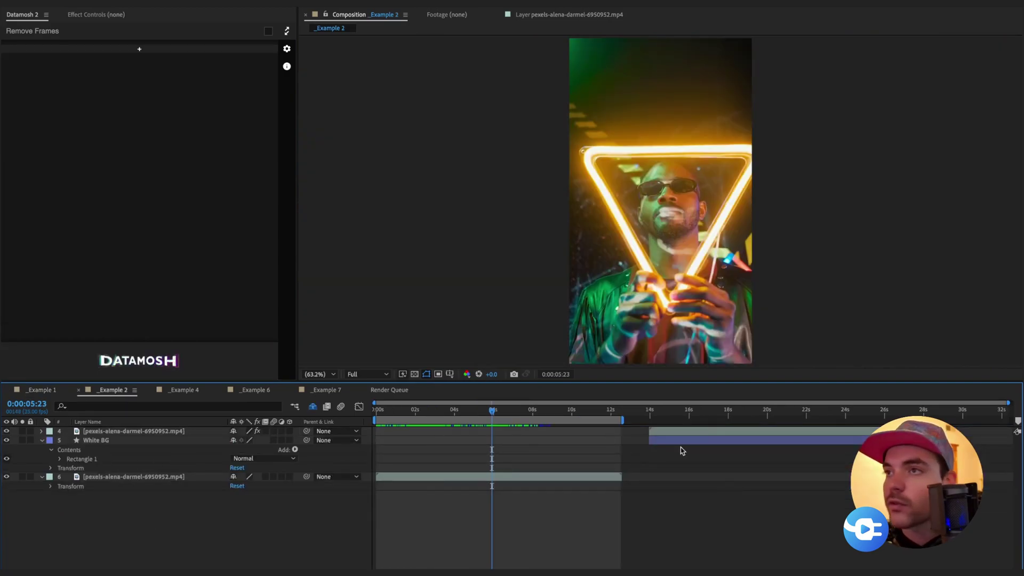
{"action": "left_click_drag", "start_coordinate": [495, 412], "coordinate": [597, 436]}
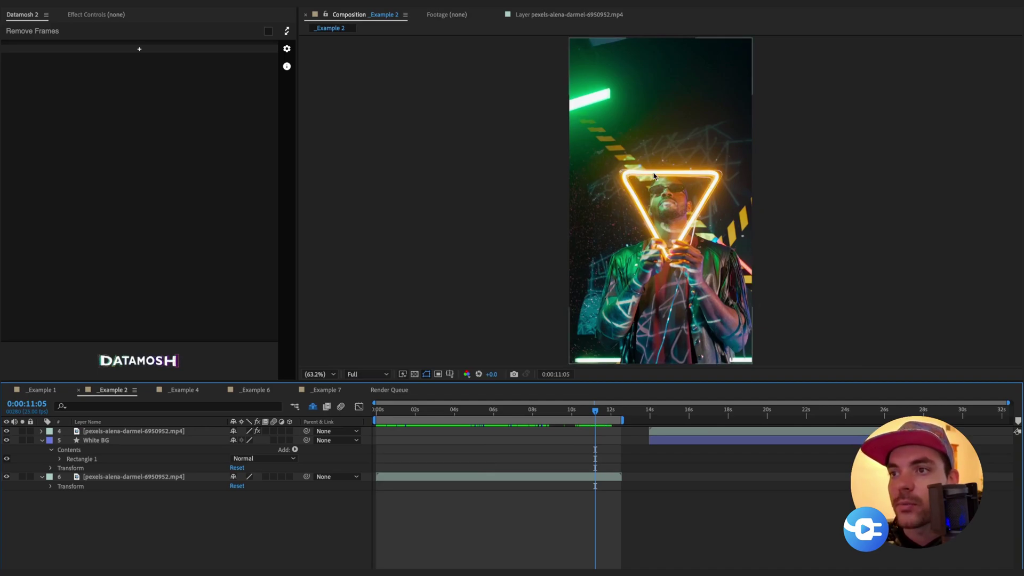
{"action": "left_click", "coordinate": [693, 416]}
{"action": "left_click", "coordinate": [752, 432]}
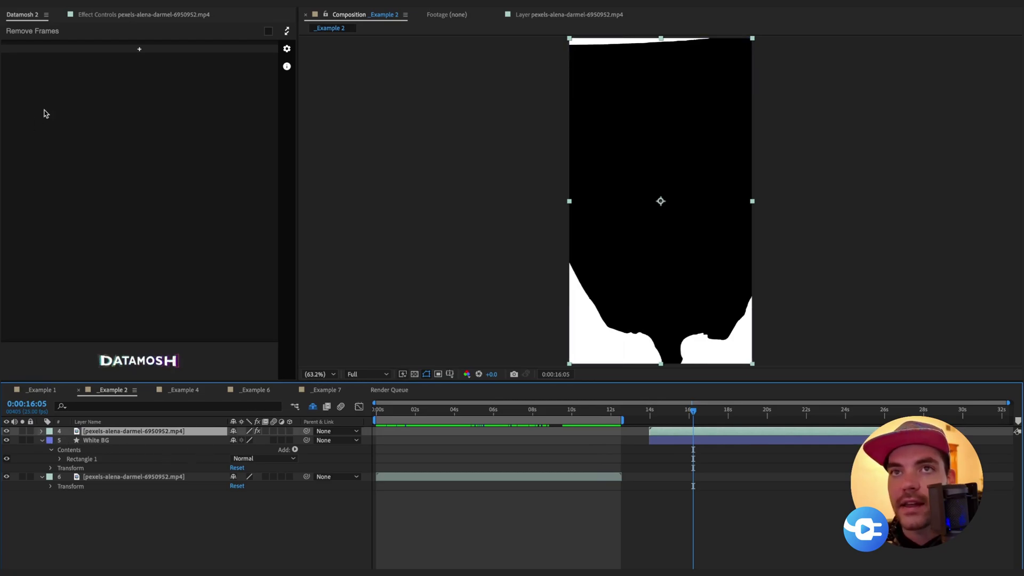
Turn off the rotoscoped layer's Fill effect and review the triangle cutout over White BG around 0:00:21:07
{"action": "left_click", "coordinate": [109, 15]}
{"action": "left_click", "coordinate": [13, 266]}
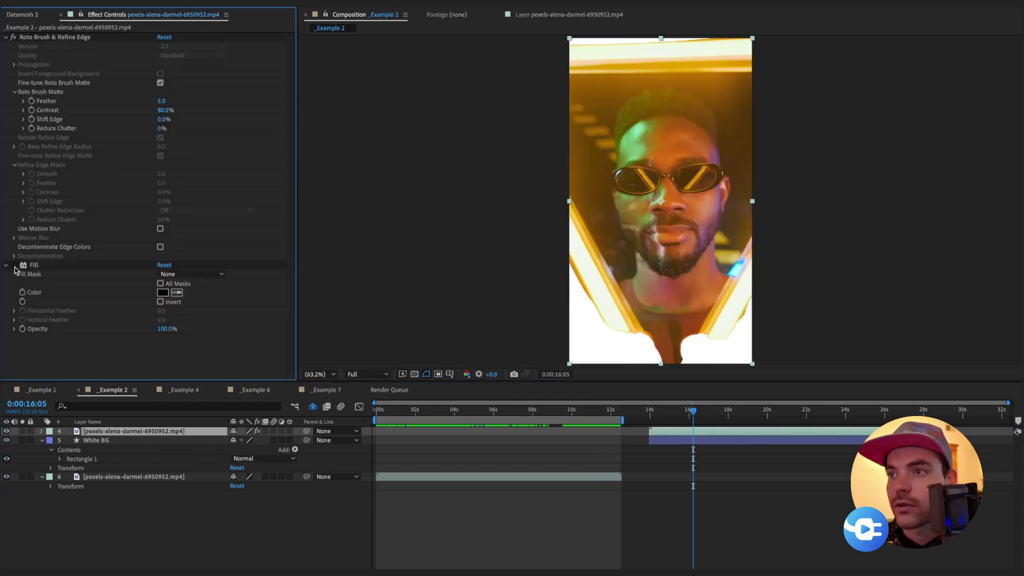
{"action": "left_click", "coordinate": [694, 414]}
{"action": "left_click_drag", "start_coordinate": [694, 414], "coordinate": [791, 427]}
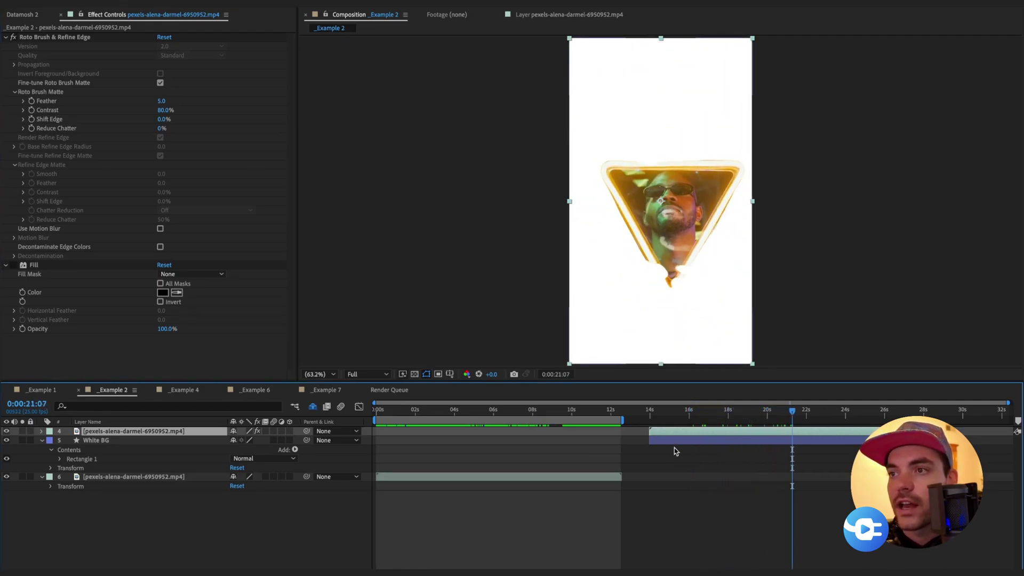
{"action": "left_click", "coordinate": [676, 442]}
{"action": "left_click", "coordinate": [776, 411]}
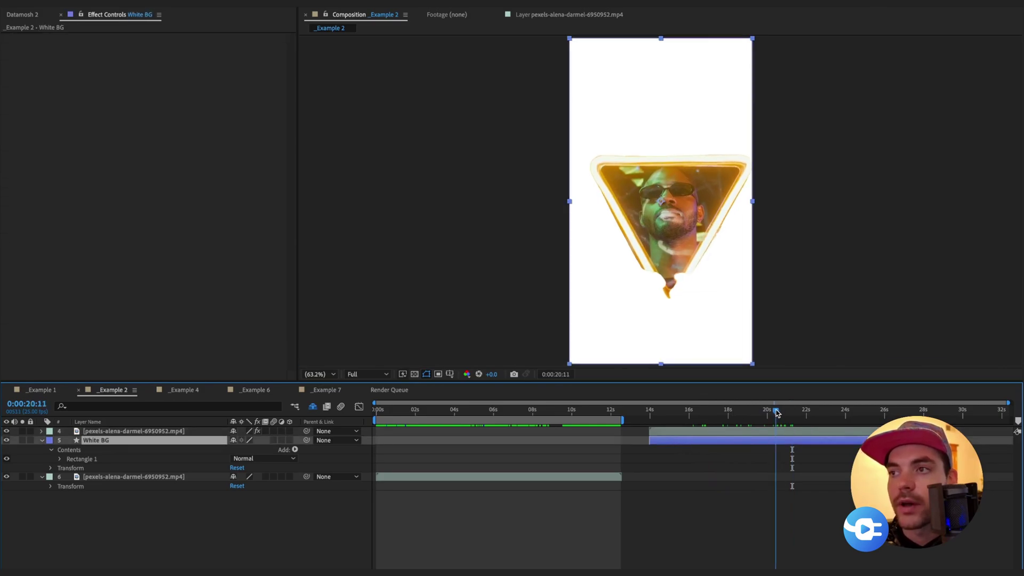
Turn the rotoscoped layer's Fill effect back on and review the black-and-white map up to 0:00:18:12
{"action": "left_click", "coordinate": [120, 431]}
{"action": "left_click", "coordinate": [13, 265]}
{"action": "mouse_move", "coordinate": [695, 412]}
{"action": "left_mouse_down"}
{"action": "mouse_move", "coordinate": [664, 412]}
{"action": "mouse_move", "coordinate": [709, 419]}
{"action": "left_mouse_up"}
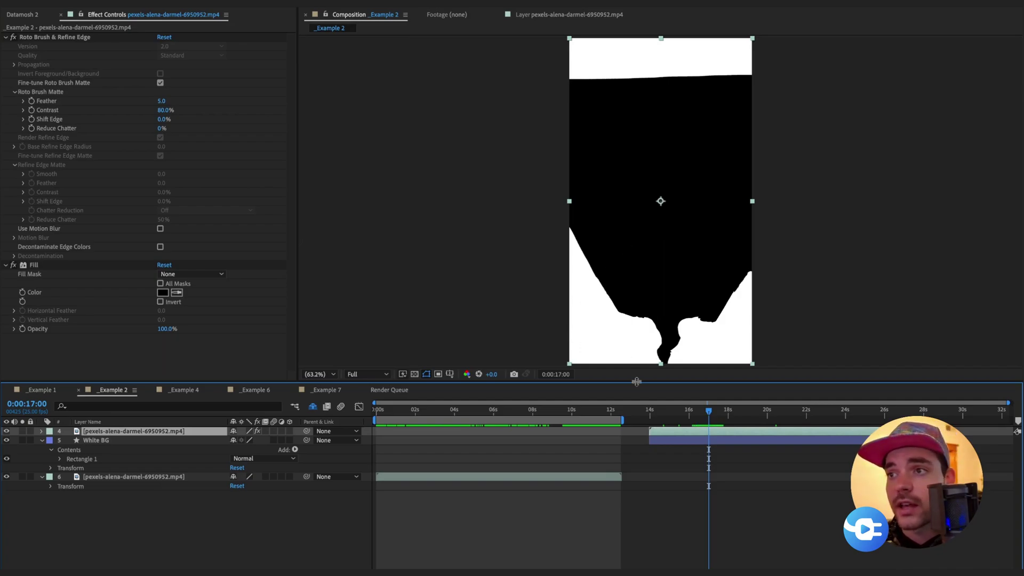
{"action": "left_click_drag", "start_coordinate": [720, 411], "coordinate": [739, 411]}
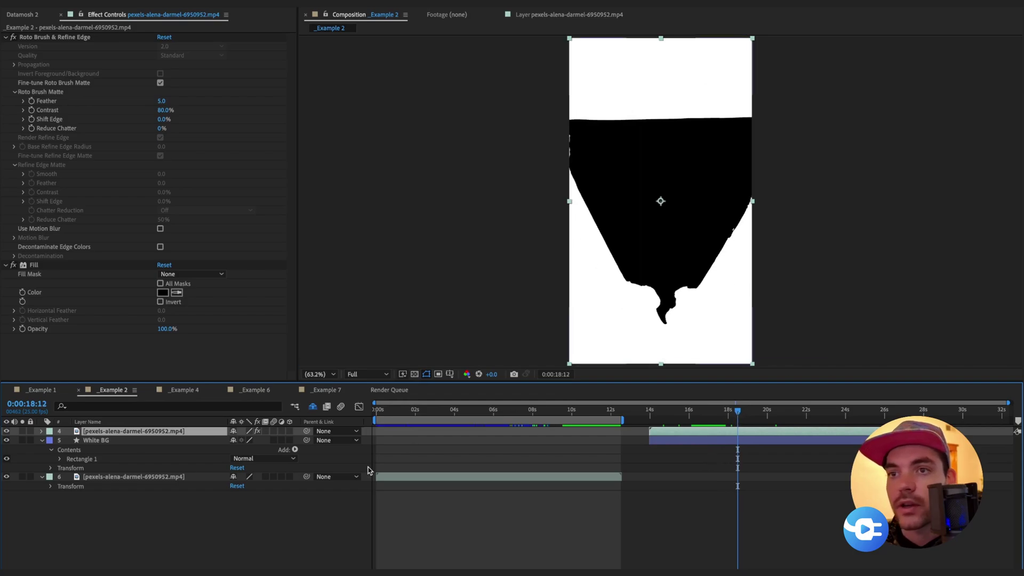
Add a Datamosh 2 mosh marker at the start of _Example 2, expand its settings and enable Use Map
{"action": "key", "text": "Home"}
{"action": "left_click", "coordinate": [33, 15]}
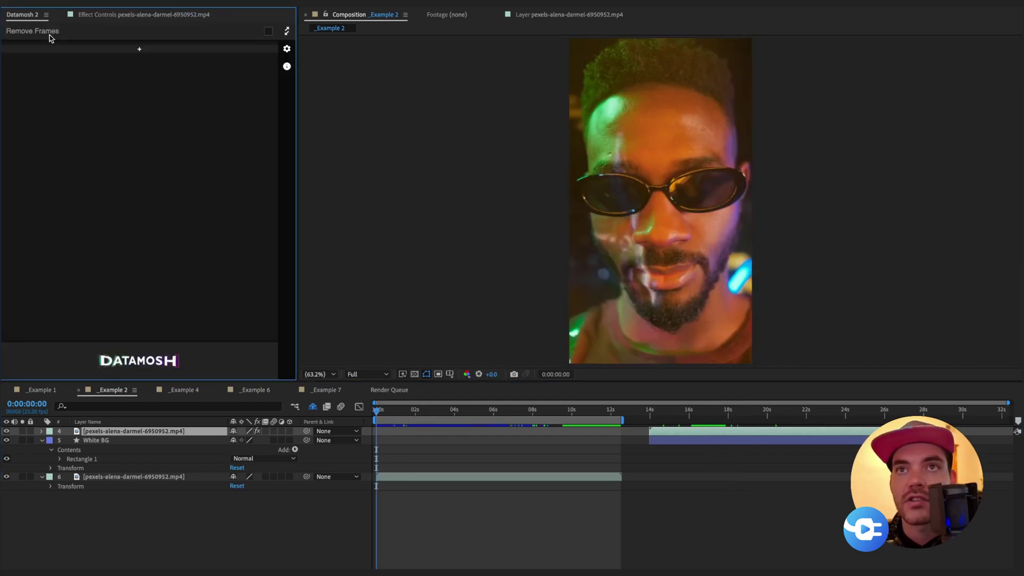
{"action": "left_click", "coordinate": [54, 47]}
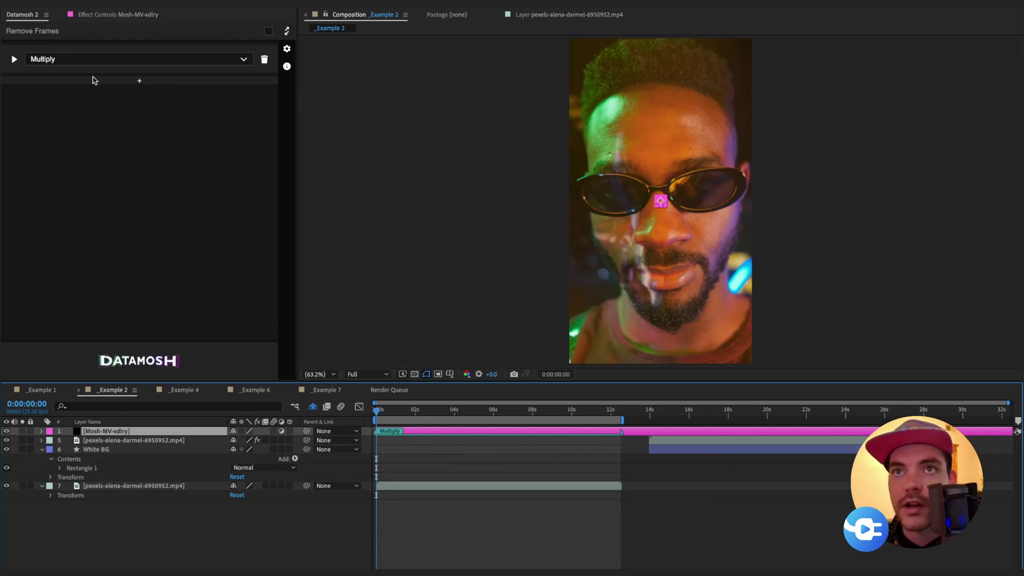
{"action": "left_click", "coordinate": [14, 60]}
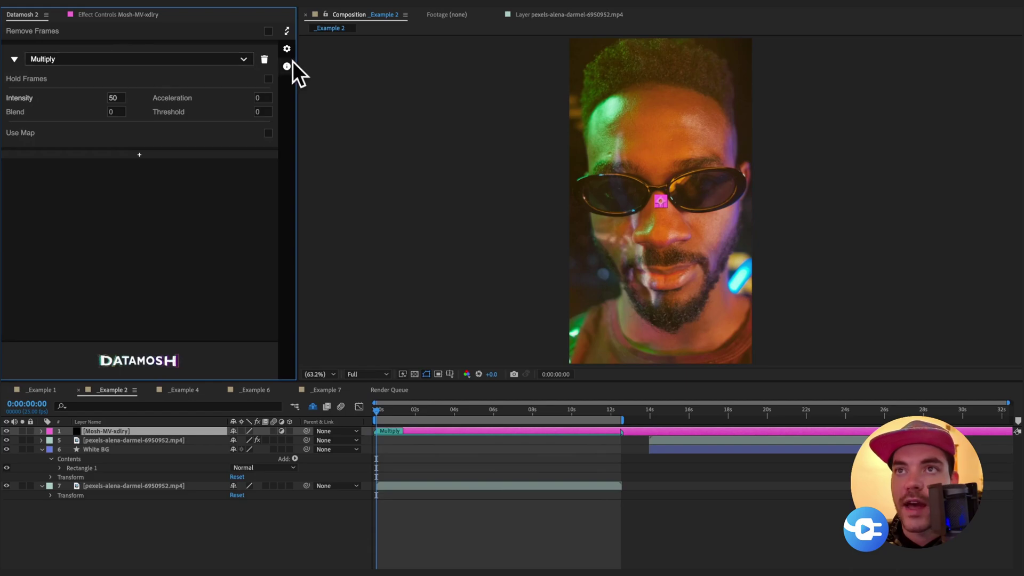
{"action": "left_click", "coordinate": [268, 134]}
Move the map marker to the start of the rotoscoped map layers at about 14 seconds and check the map
{"action": "left_click_drag", "start_coordinate": [399, 432], "coordinate": [622, 442]}
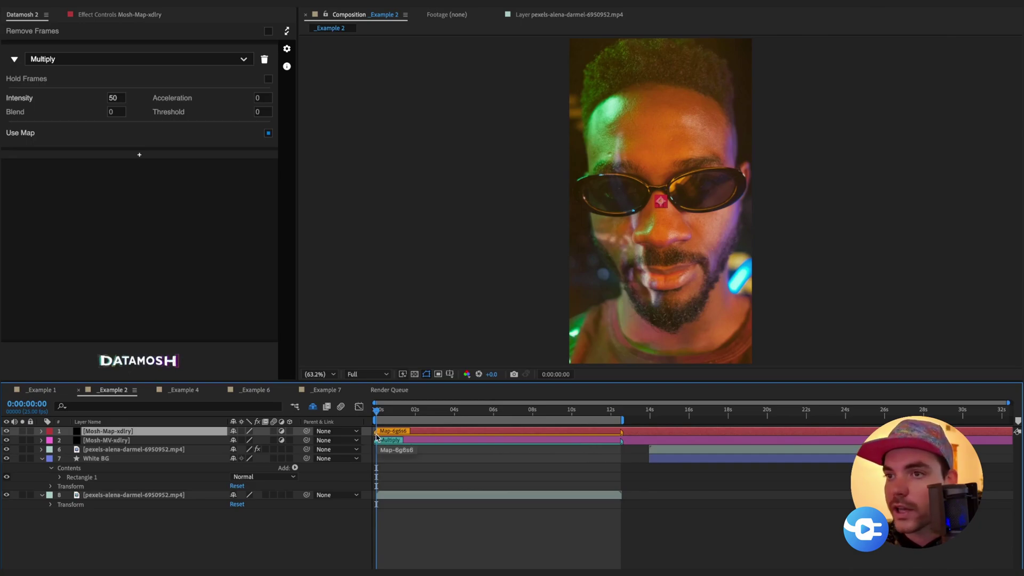
{"action": "mouse_move", "coordinate": [376, 431]}
{"action": "left_mouse_down"}
{"action": "mouse_move", "coordinate": [651, 431]}
{"action": "mouse_move", "coordinate": [657, 416]}
{"action": "mouse_move", "coordinate": [878, 430]}
{"action": "left_mouse_up"}
{"action": "left_click", "coordinate": [651, 415]}
{"action": "left_click", "coordinate": [392, 415]}
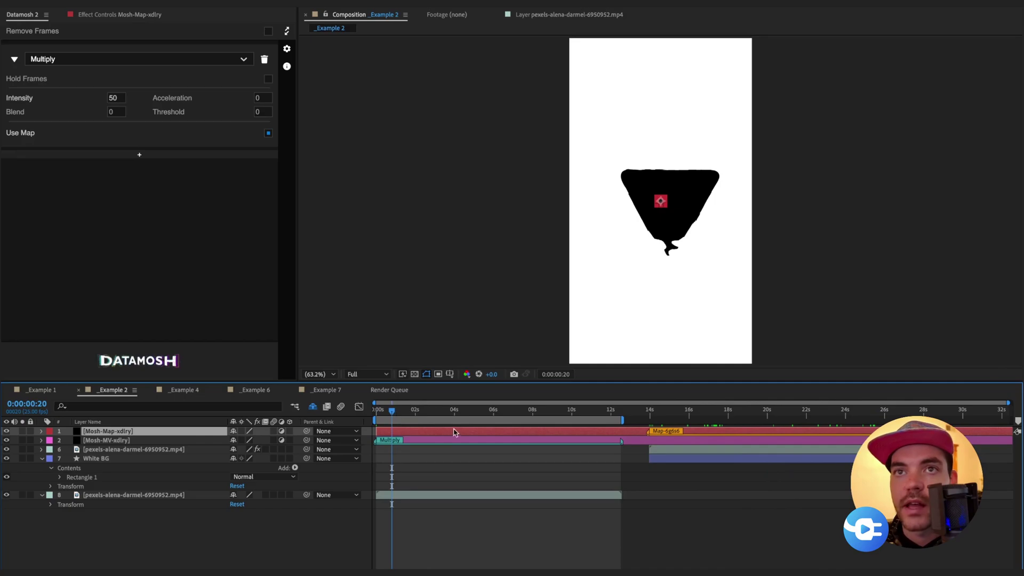
Change the mosh type to Zoom sin and set its intensity to -80
{"action": "left_click", "coordinate": [70, 61]}
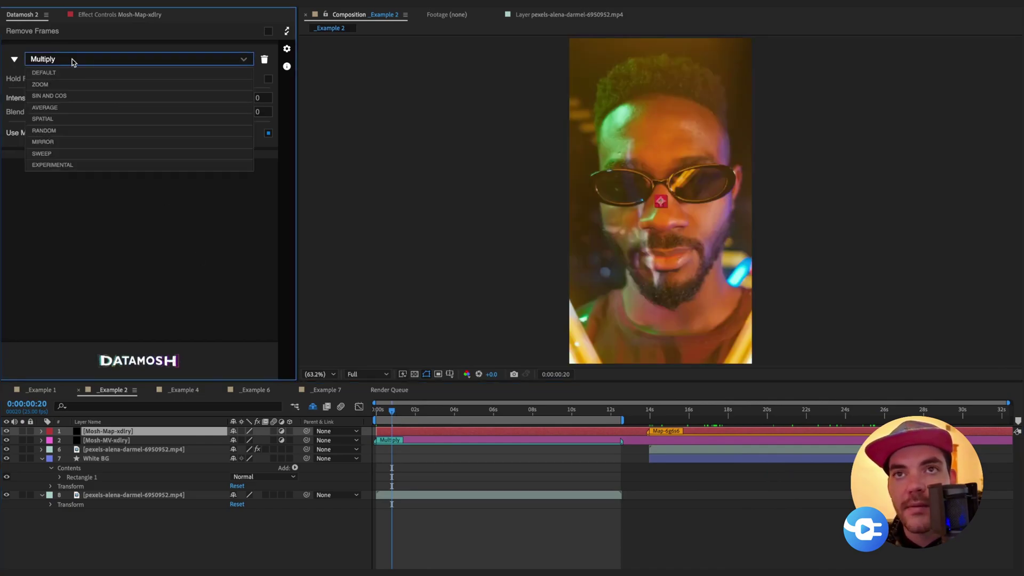
{"action": "left_click", "coordinate": [63, 84]}
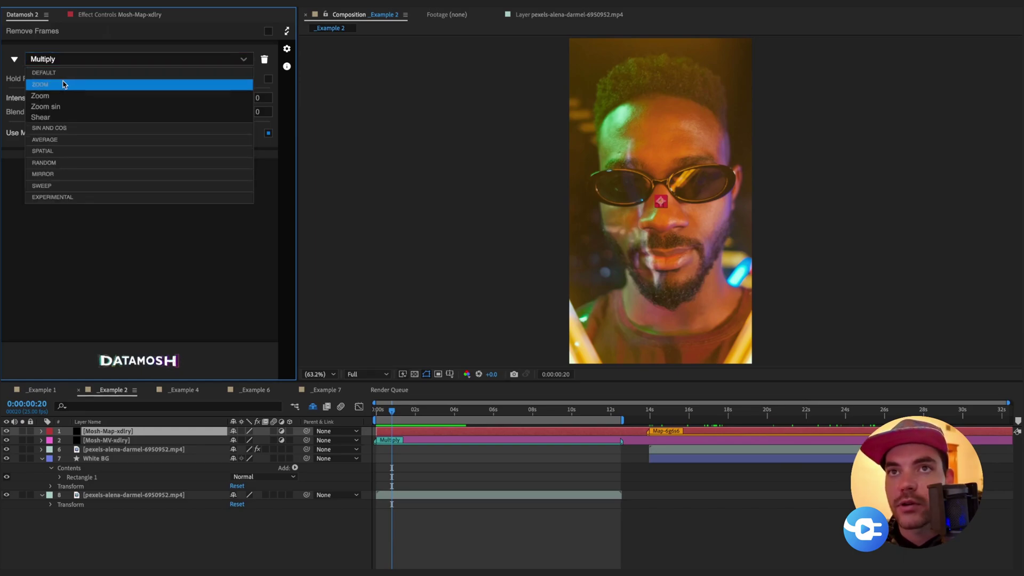
{"action": "left_click", "coordinate": [69, 107]}
{"action": "left_click", "coordinate": [116, 99]}
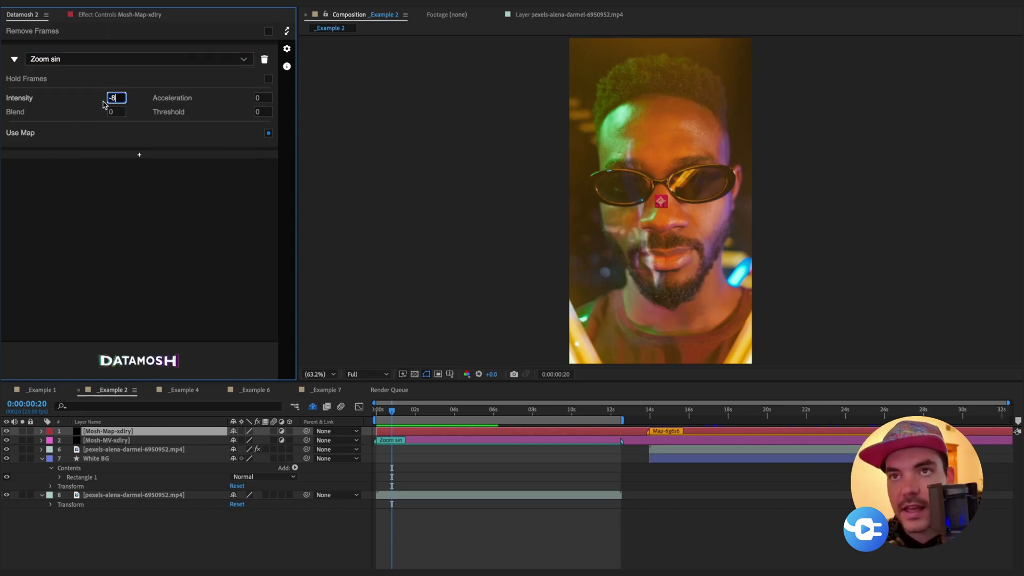
{"action": "type", "text": "-80"}
Compare the neon-triangle footage with the matching part of the black-and-white map by scrubbing through both
{"action": "left_click_drag", "start_coordinate": [446, 422], "coordinate": [479, 420]}
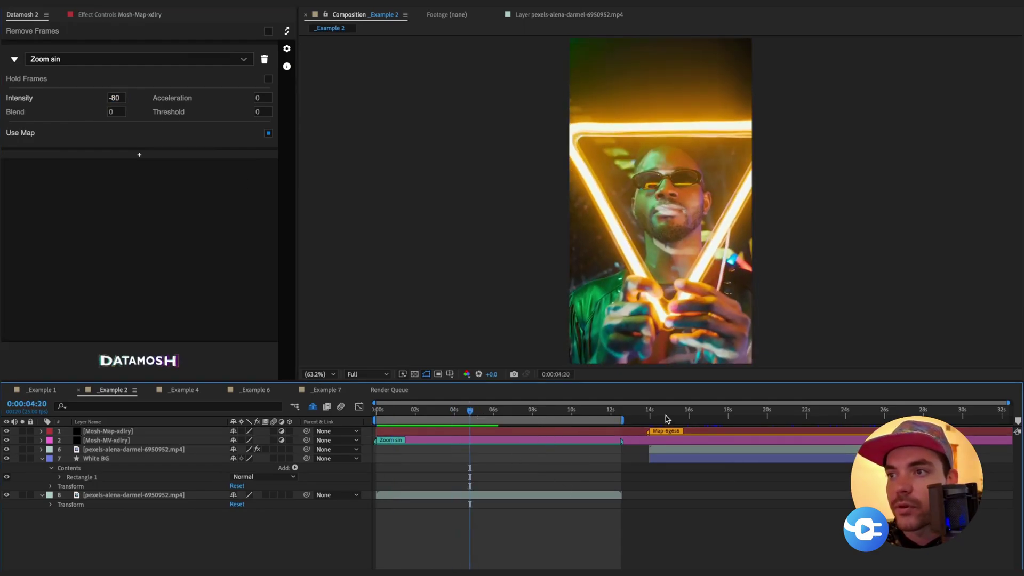
{"action": "left_click", "coordinate": [692, 412]}
{"action": "left_click", "coordinate": [420, 421]}
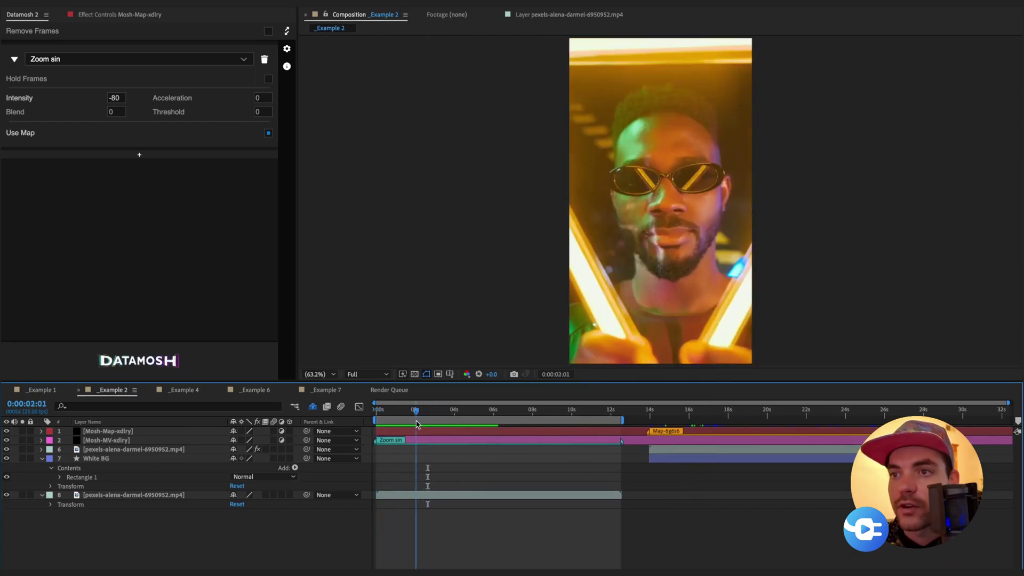
Check the triangle matte at several points between about 15 and 22 seconds against the footage in the first 3 seconds
{"action": "left_click", "coordinate": [719, 416]}
{"action": "left_click", "coordinate": [801, 420]}
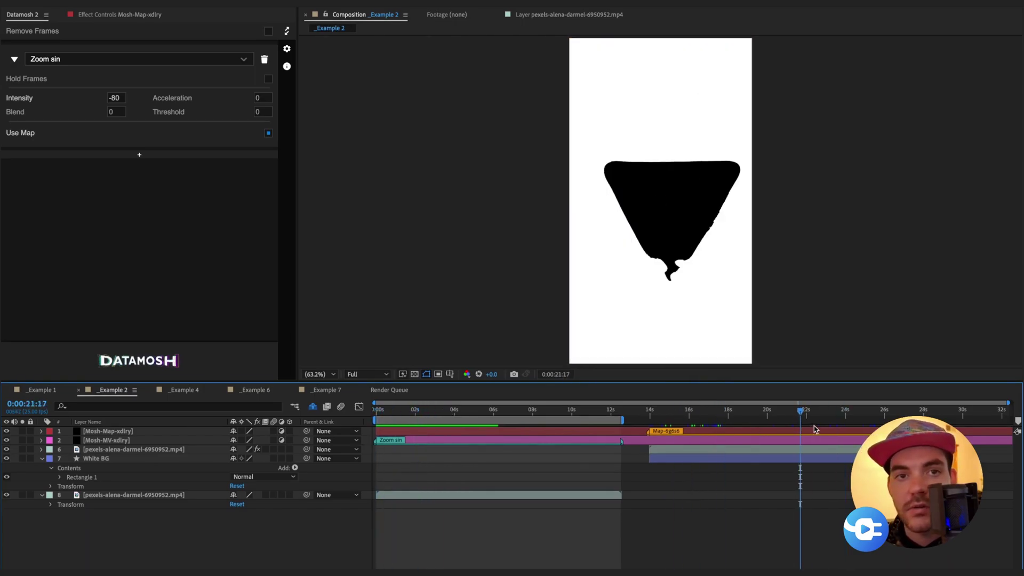
{"action": "left_click", "coordinate": [688, 419]}
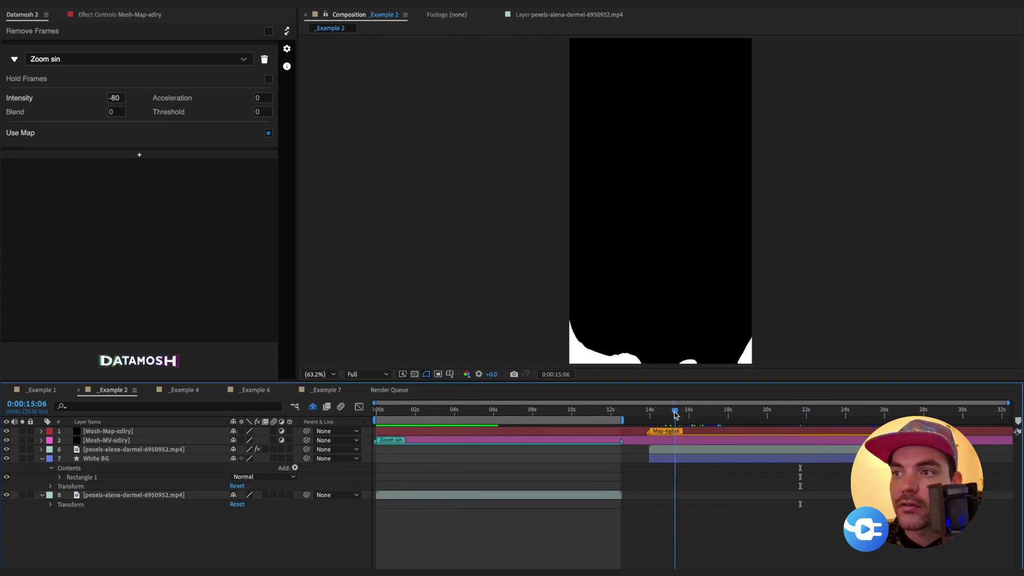
{"action": "left_click_drag", "start_coordinate": [688, 419], "coordinate": [728, 423]}
{"action": "left_click", "coordinate": [400, 416]}
{"action": "left_click_drag", "start_coordinate": [411, 417], "coordinate": [435, 418]}
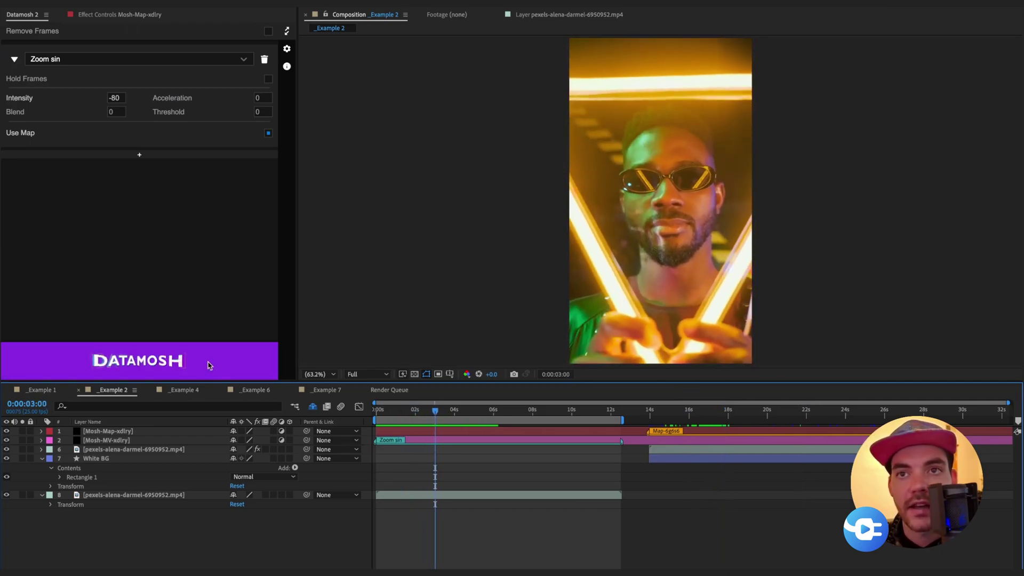
Render the Zoom sin datamosh of _Example 2 and play the result from near the start of the composition
{"action": "left_click", "coordinate": [209, 366]}
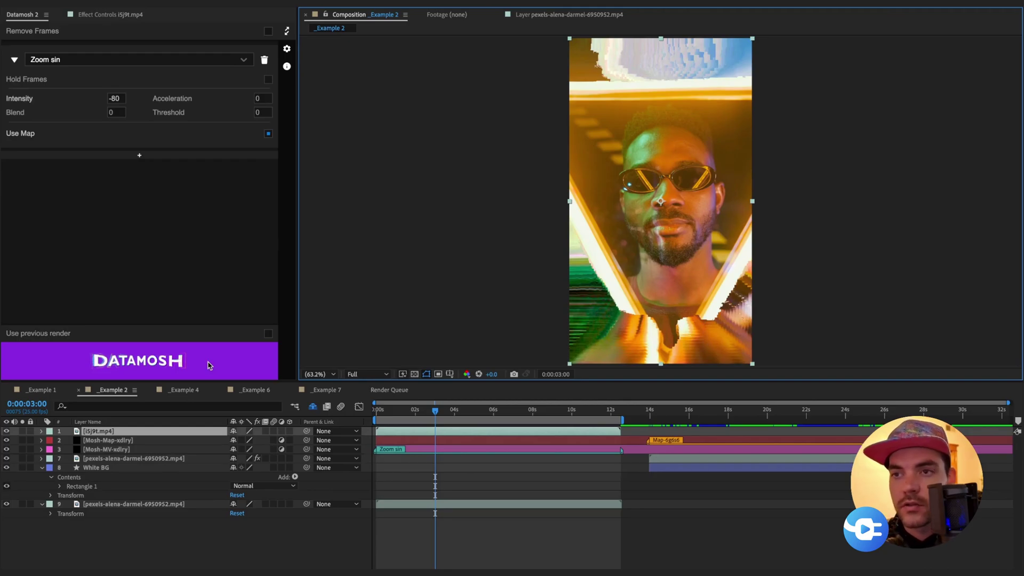
{"action": "left_click_drag", "start_coordinate": [431, 411], "coordinate": [405, 425]}
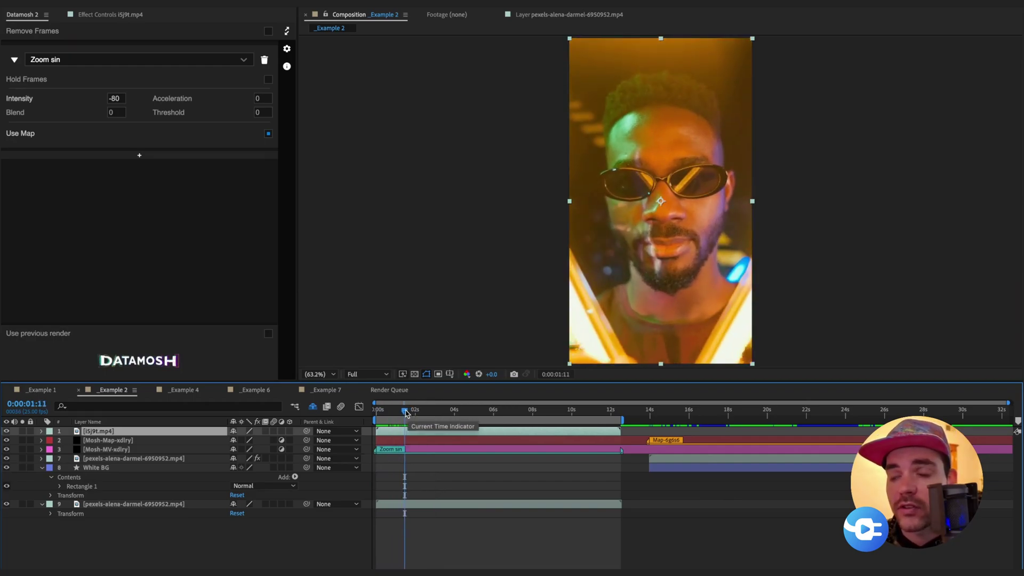
{"action": "left_click_drag", "start_coordinate": [406, 414], "coordinate": [378, 415]}
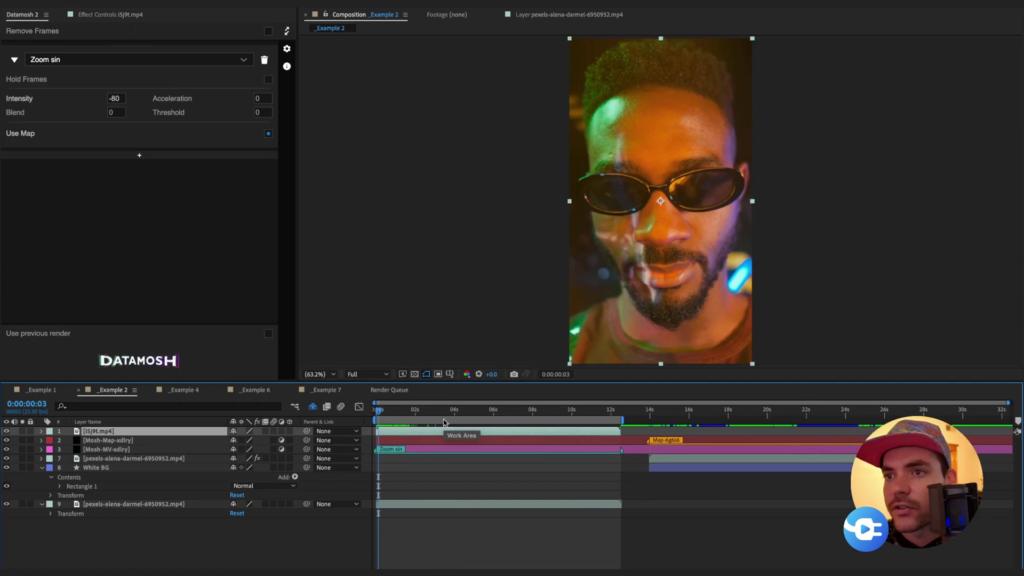
{"action": "key", "text": "space"}
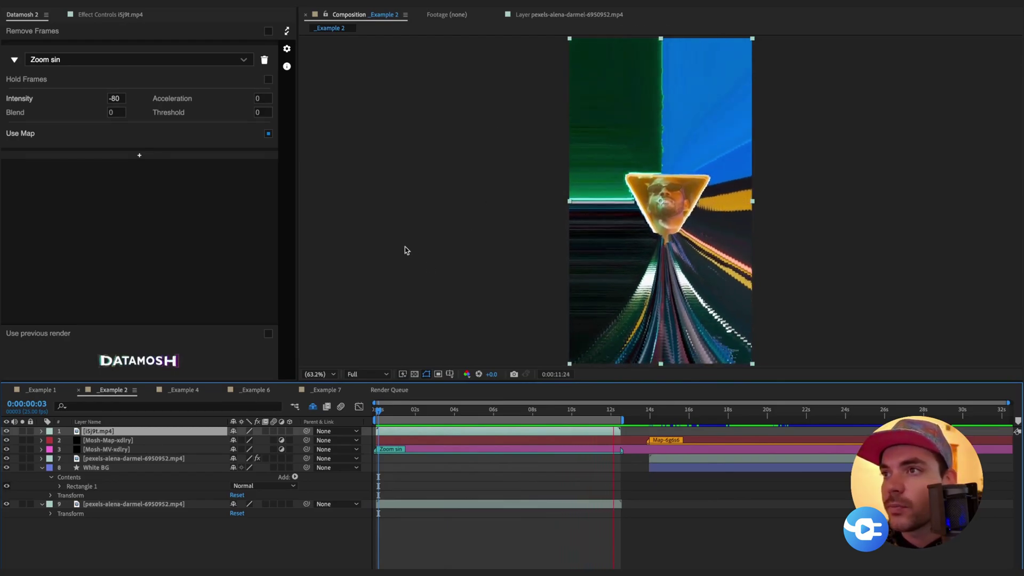
Compare the moshed render around the neon triangle with the black-and-white map at about 19 seconds
{"action": "left_click_drag", "start_coordinate": [378, 411], "coordinate": [538, 427]}
{"action": "left_click_drag", "start_coordinate": [676, 416], "coordinate": [763, 427]}
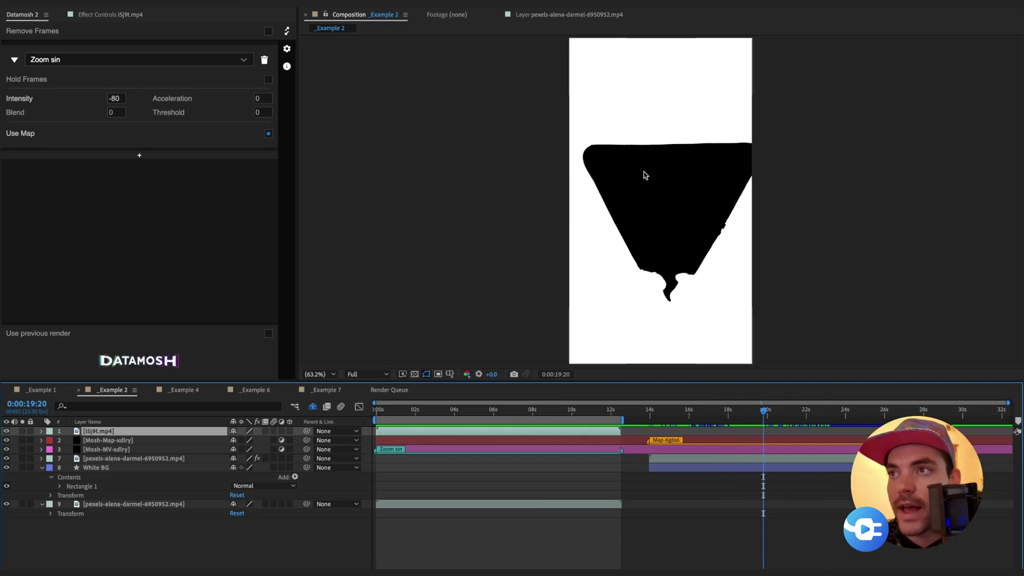
{"action": "left_click_drag", "start_coordinate": [764, 433], "coordinate": [561, 455]}
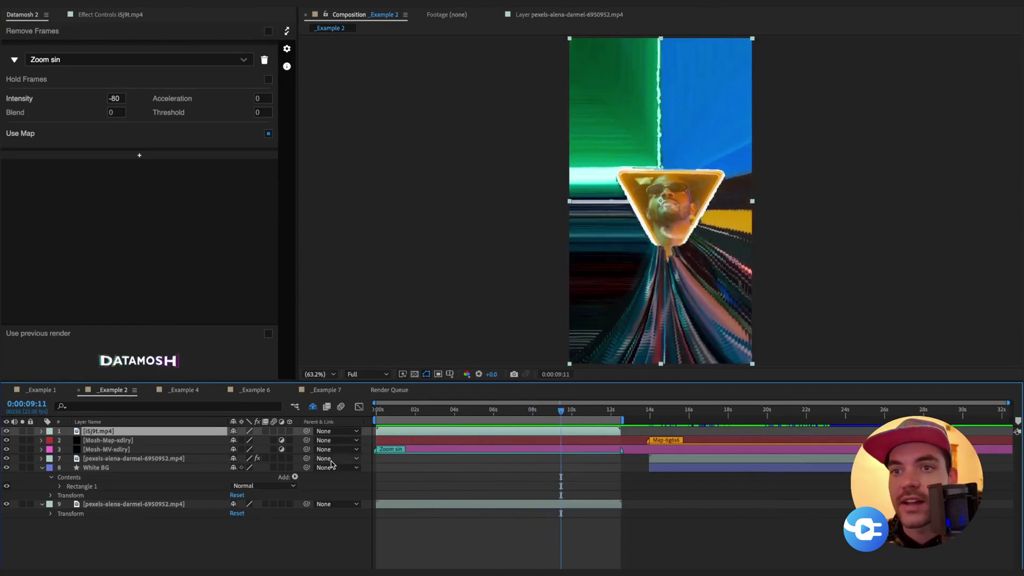
{"action": "left_click", "coordinate": [581, 485]}
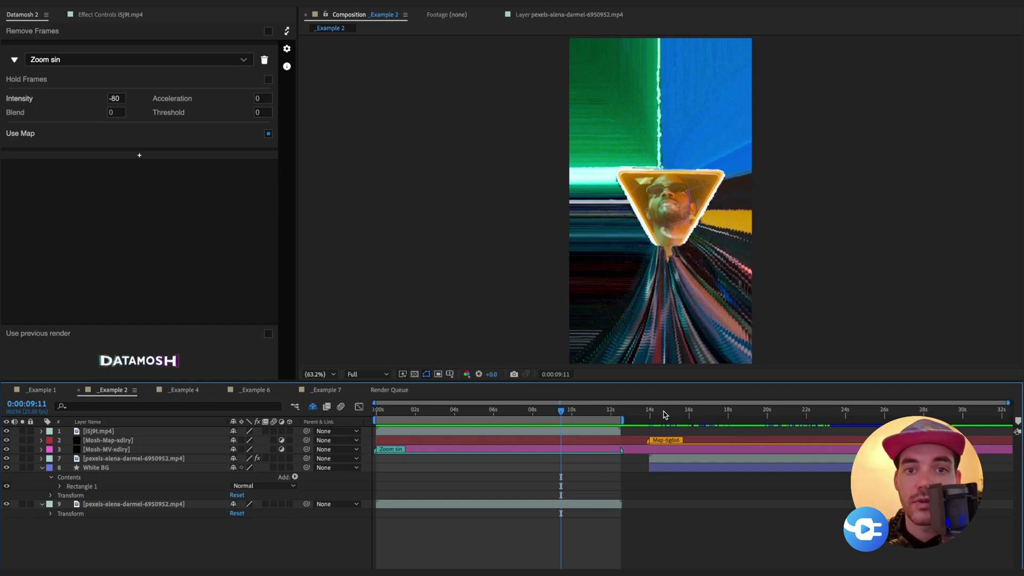
Open the _Example 4 composition, scrub through the portrait footage and display its greyscale depth map at about 11 seconds
{"action": "left_click", "coordinate": [184, 390]}
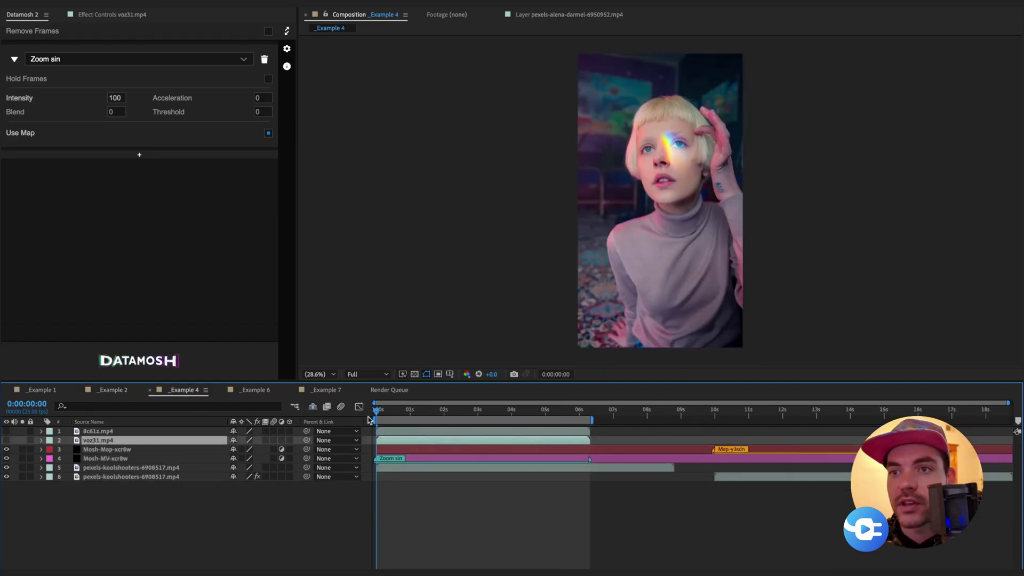
{"action": "left_click_drag", "start_coordinate": [380, 415], "coordinate": [450, 444]}
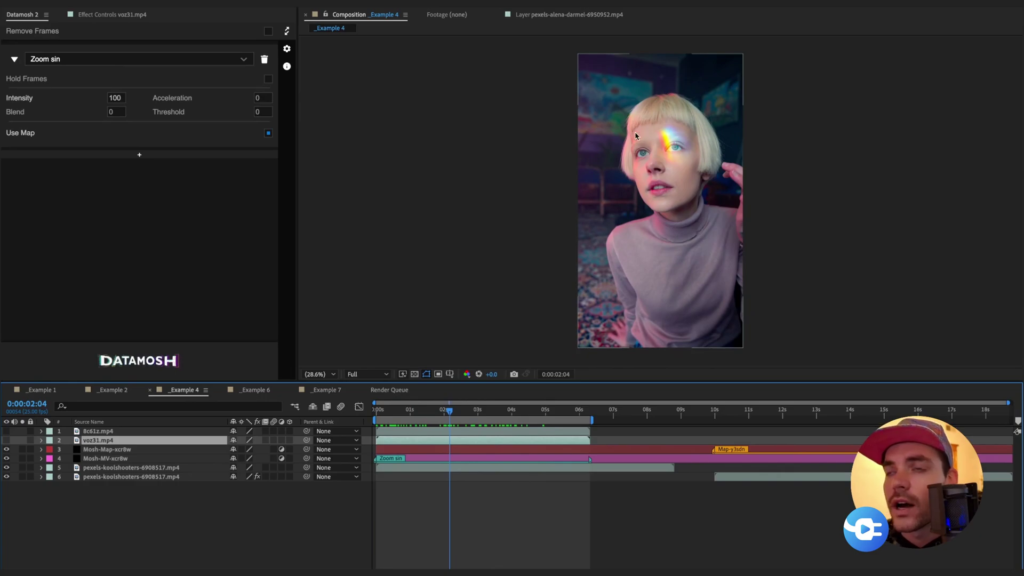
{"action": "left_click_drag", "start_coordinate": [398, 416], "coordinate": [506, 442]}
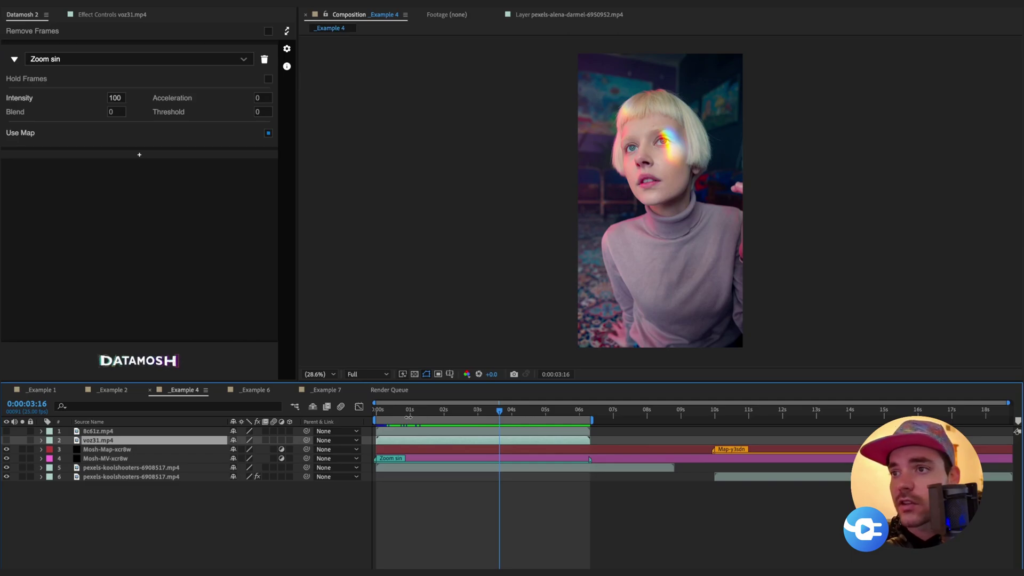
{"action": "left_click", "coordinate": [759, 417]}
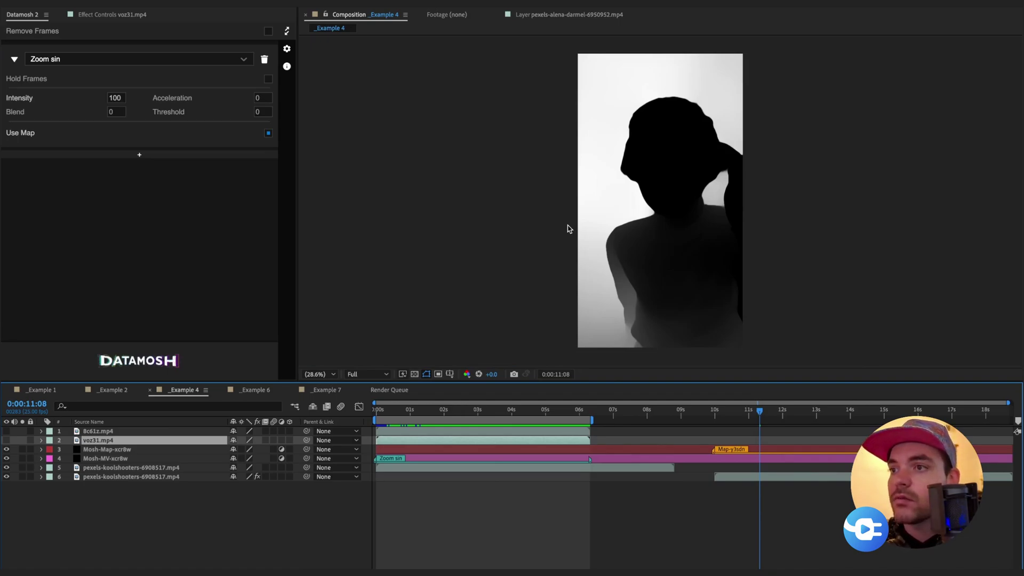
Inspect the Depth Scanner and Invert effects on the map layer, comparing the depth map with Invert off and on
{"action": "left_click", "coordinate": [87, 15]}
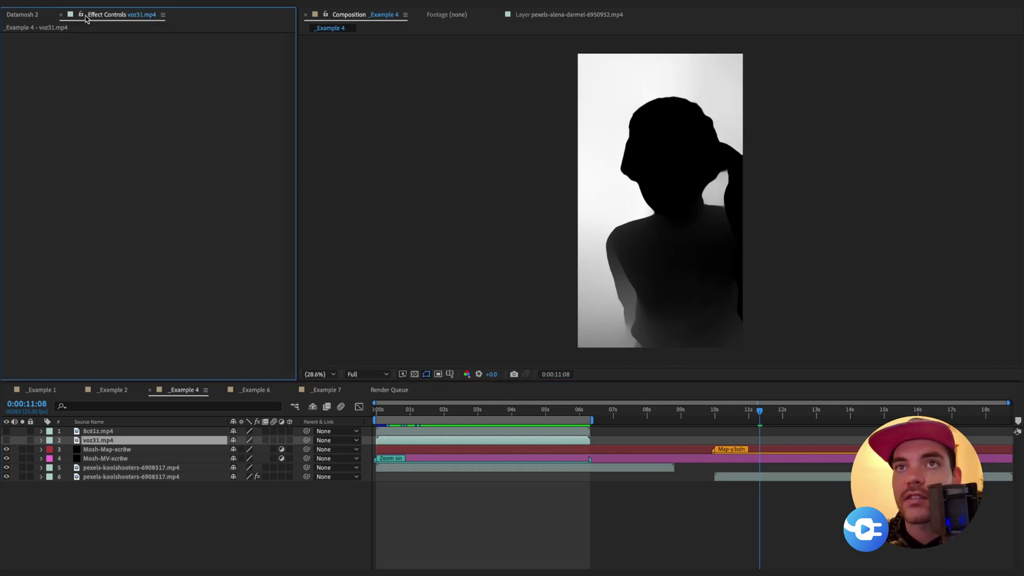
{"action": "left_click", "coordinate": [733, 488]}
{"action": "left_click", "coordinate": [737, 478]}
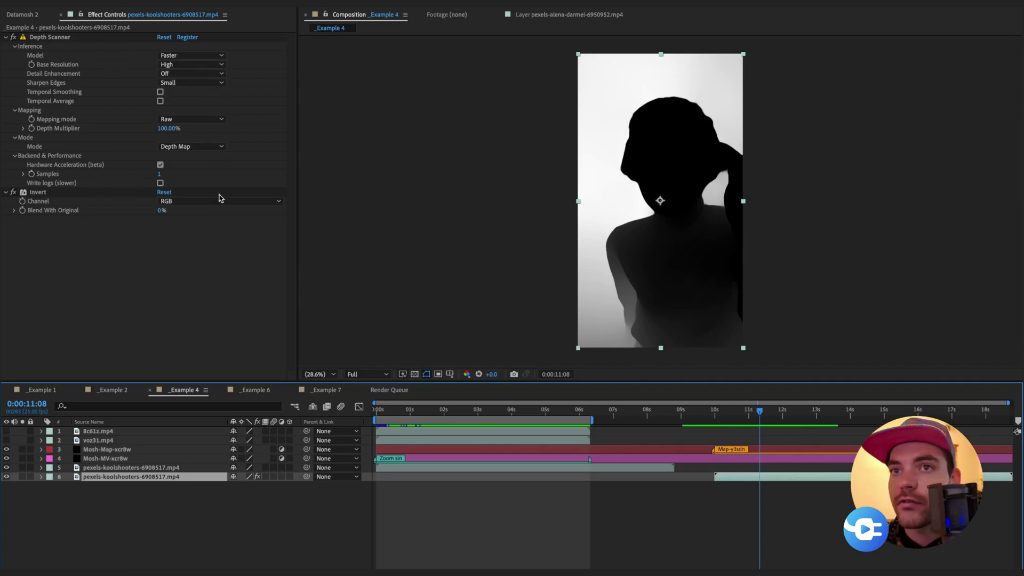
{"action": "left_click", "coordinate": [39, 193]}
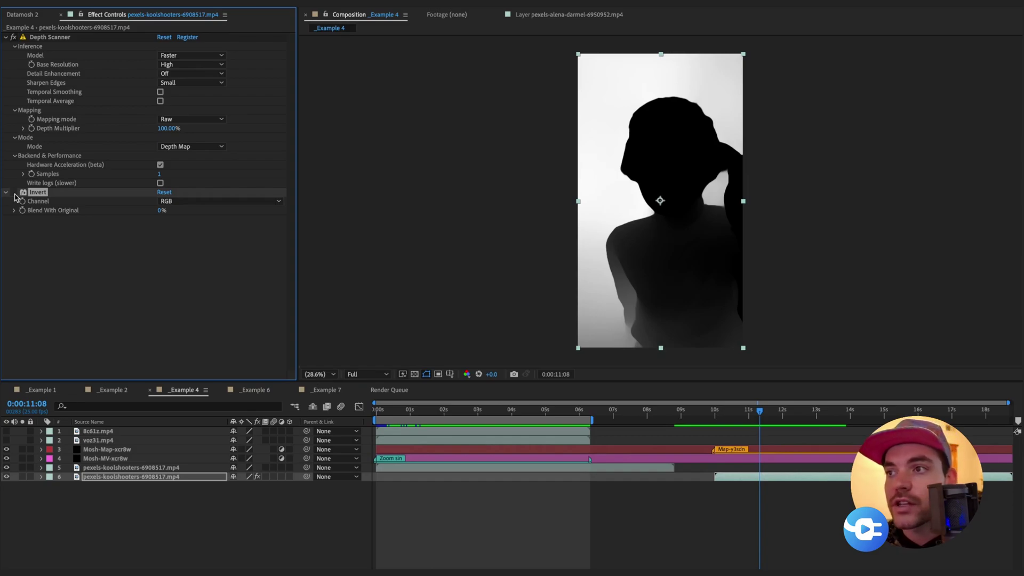
{"action": "left_click", "coordinate": [15, 193]}
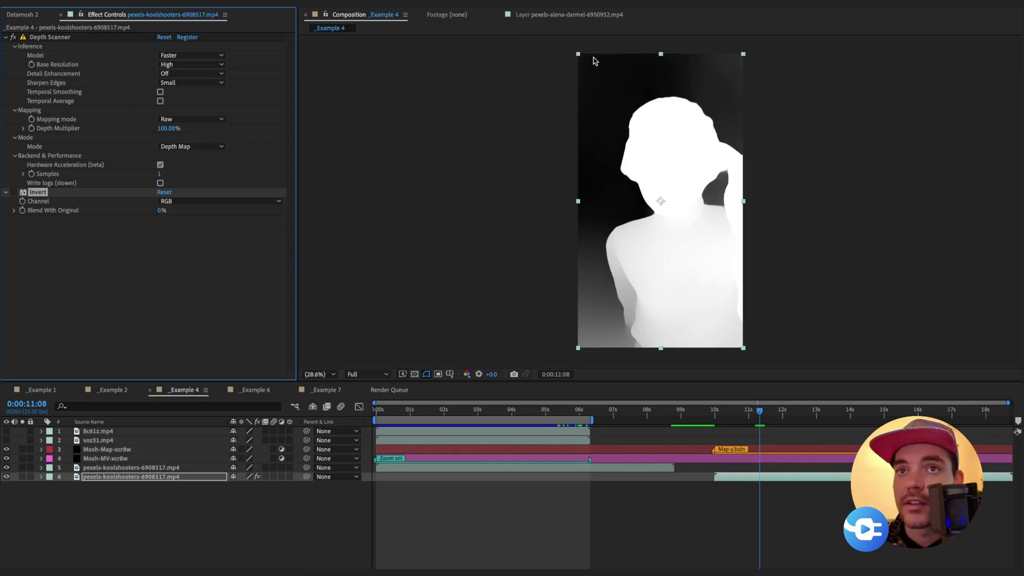
{"action": "left_click", "coordinate": [13, 192]}
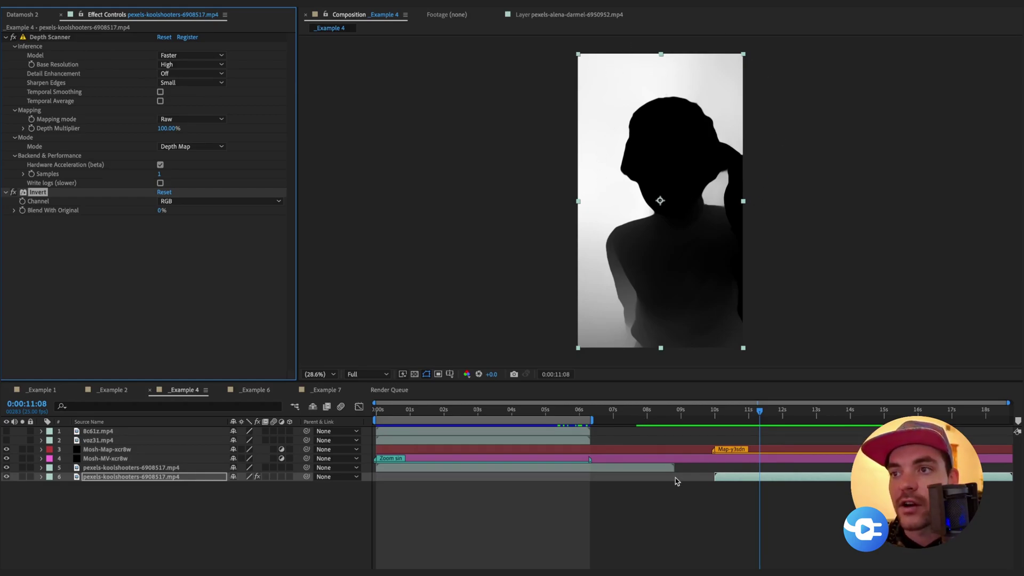
Review the Zoom sin mosh settings on the Mosh-MV-xcr8w layer and scrub the opening seconds of the unmoshed portrait footage
{"action": "left_click", "coordinate": [508, 412]}
{"action": "key", "text": "Home"}
{"action": "left_click", "coordinate": [468, 548]}
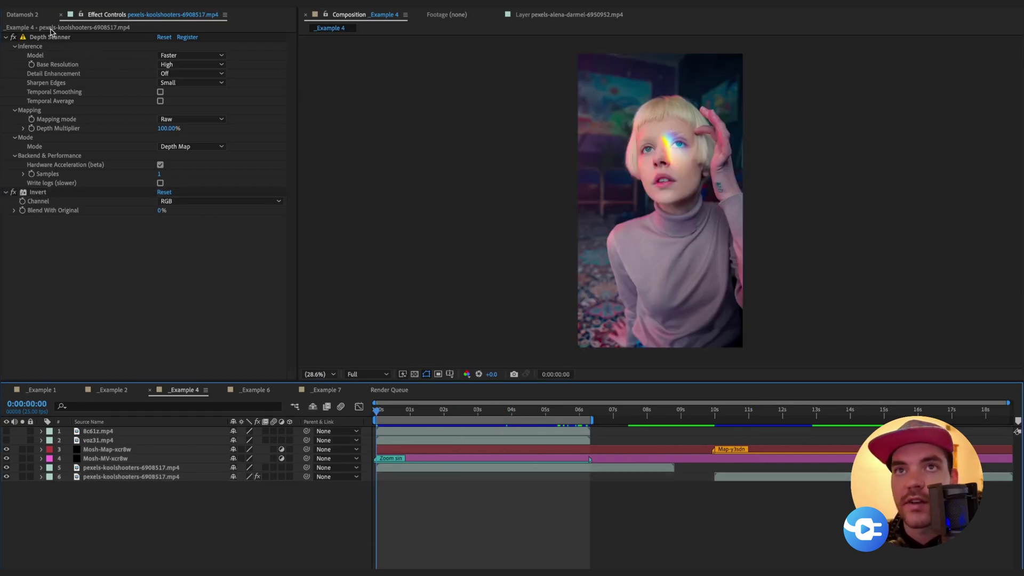
{"action": "left_click", "coordinate": [35, 16]}
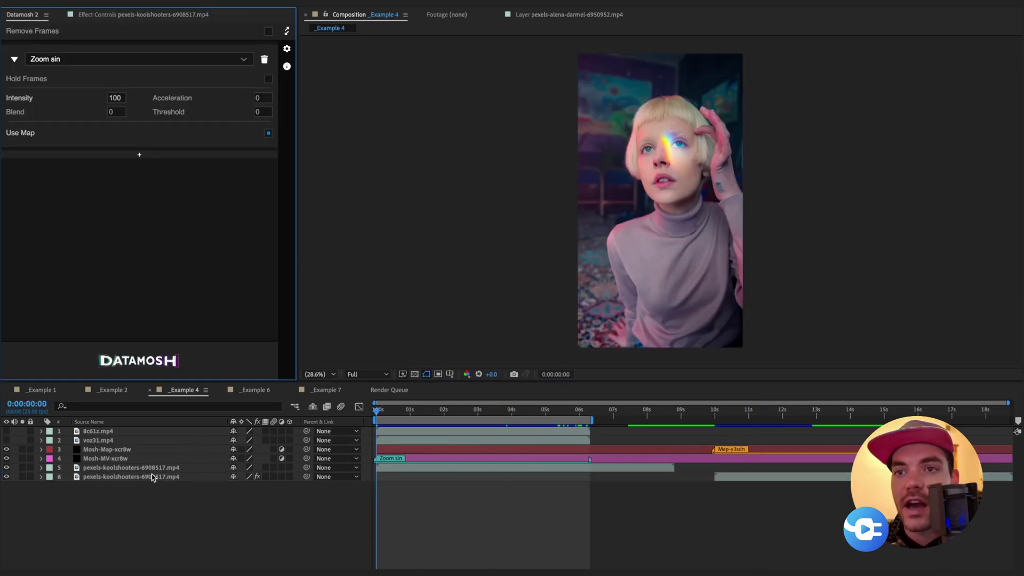
{"action": "left_click_drag", "start_coordinate": [399, 412], "coordinate": [421, 412]}
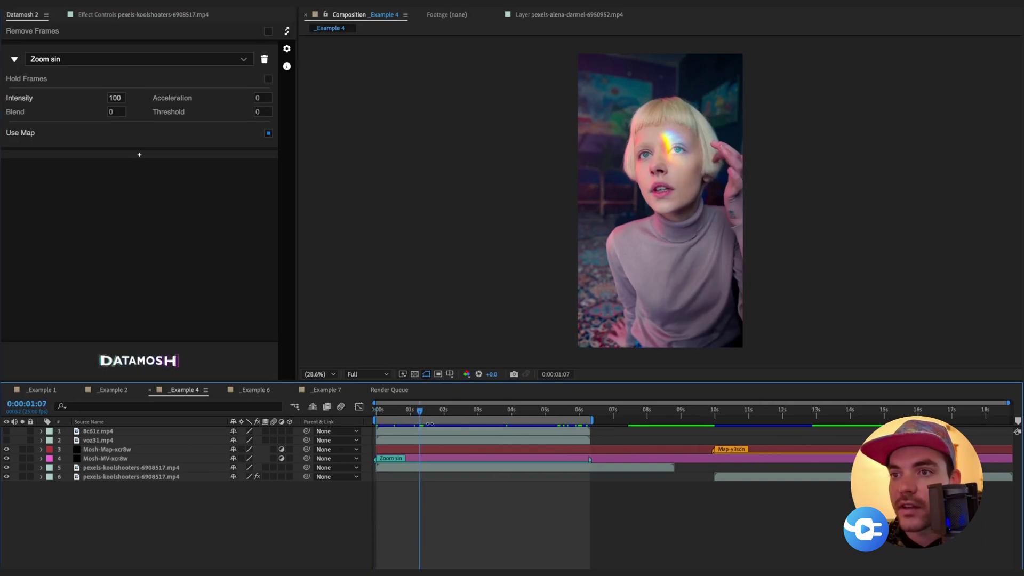
{"action": "left_click", "coordinate": [436, 459]}
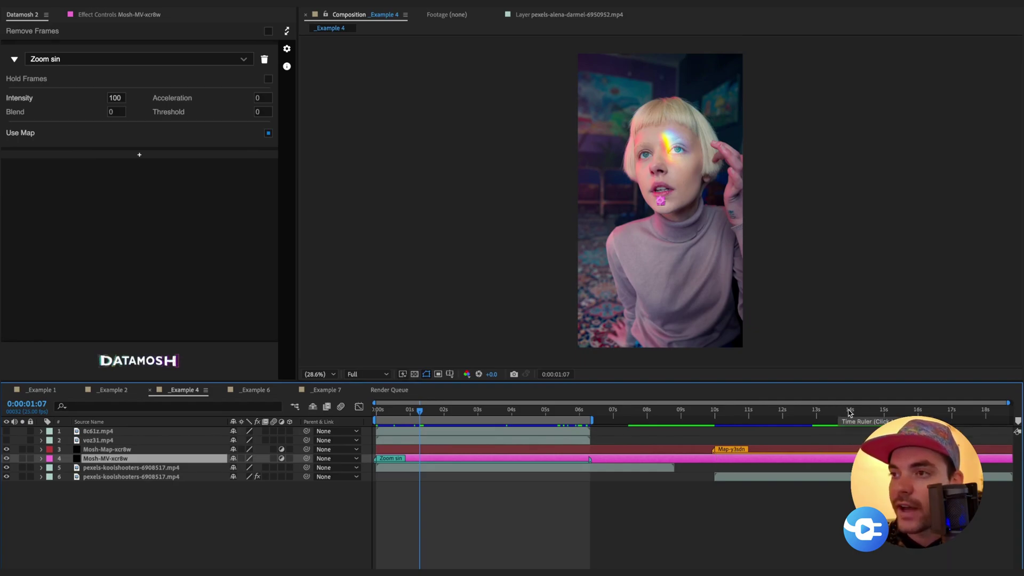
{"action": "mouse_move", "coordinate": [422, 413]}
{"action": "left_mouse_down"}
{"action": "mouse_move", "coordinate": [405, 412]}
{"action": "mouse_move", "coordinate": [418, 412]}
{"action": "left_mouse_up"}
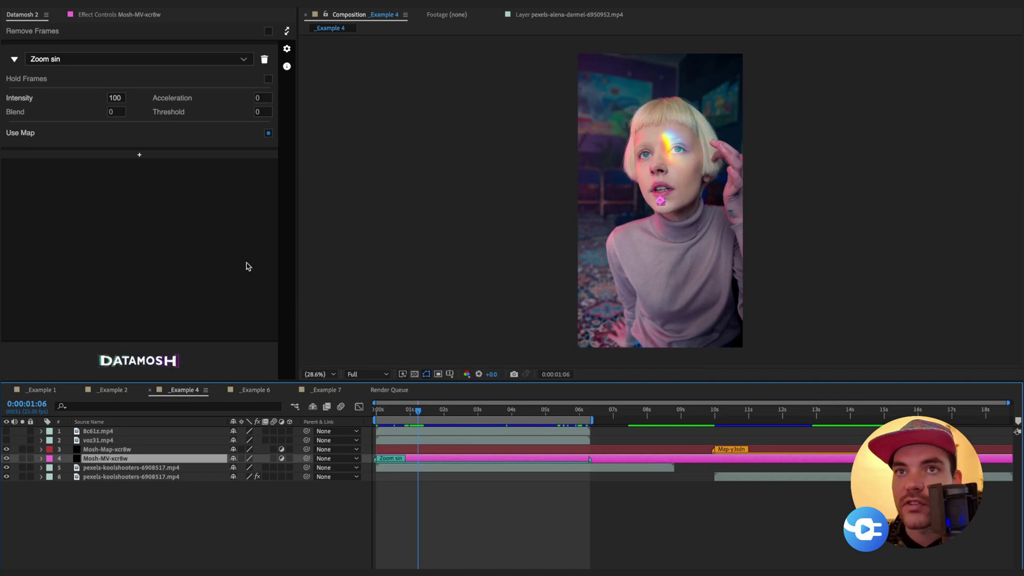
{"action": "left_click", "coordinate": [115, 98]}
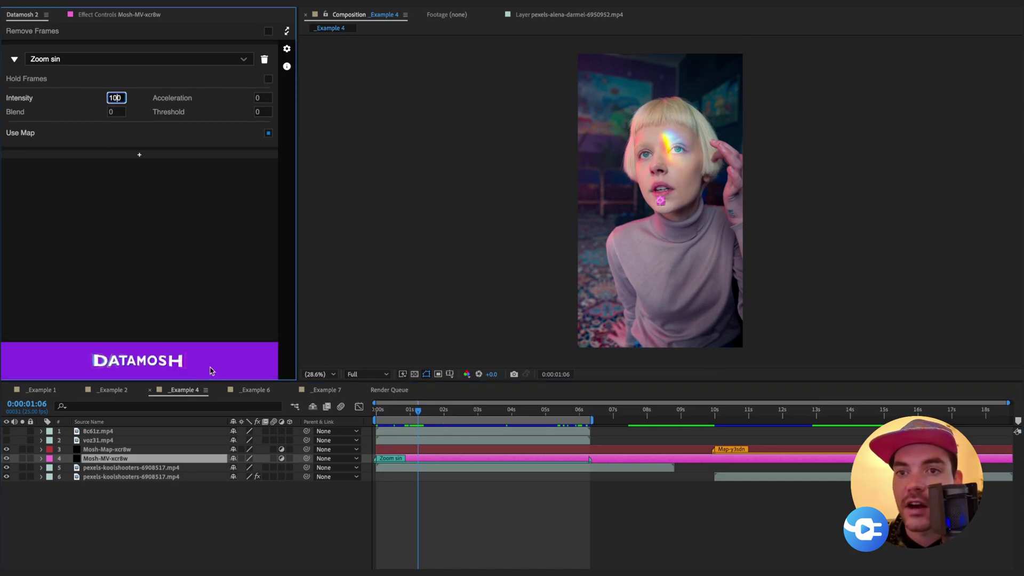
{"action": "left_click_drag", "start_coordinate": [423, 414], "coordinate": [459, 411]}
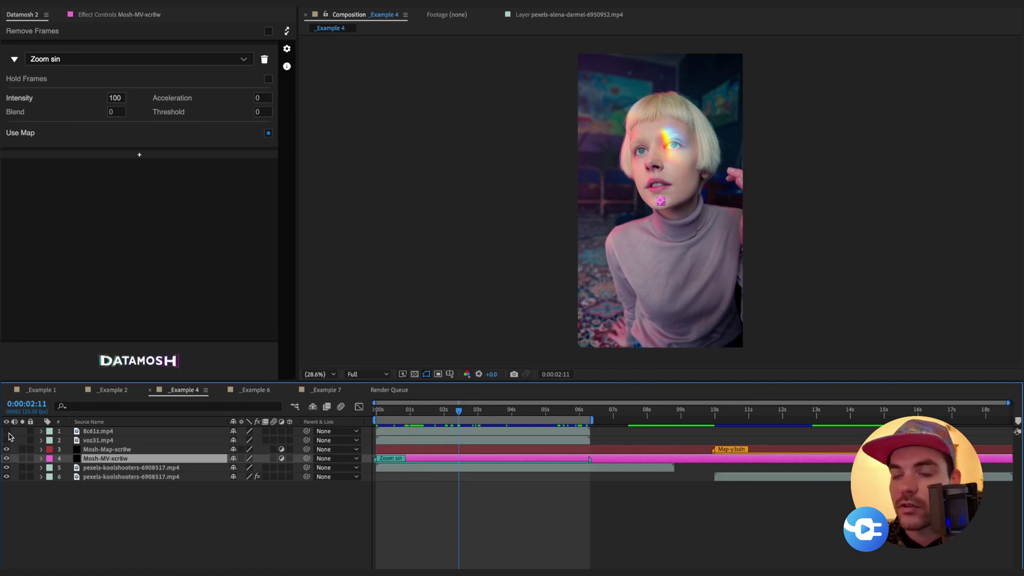
Show the 8c61z.mp4 render layer and play back its moshed background from near the start
{"action": "left_click", "coordinate": [7, 440]}
{"action": "left_click", "coordinate": [384, 411]}
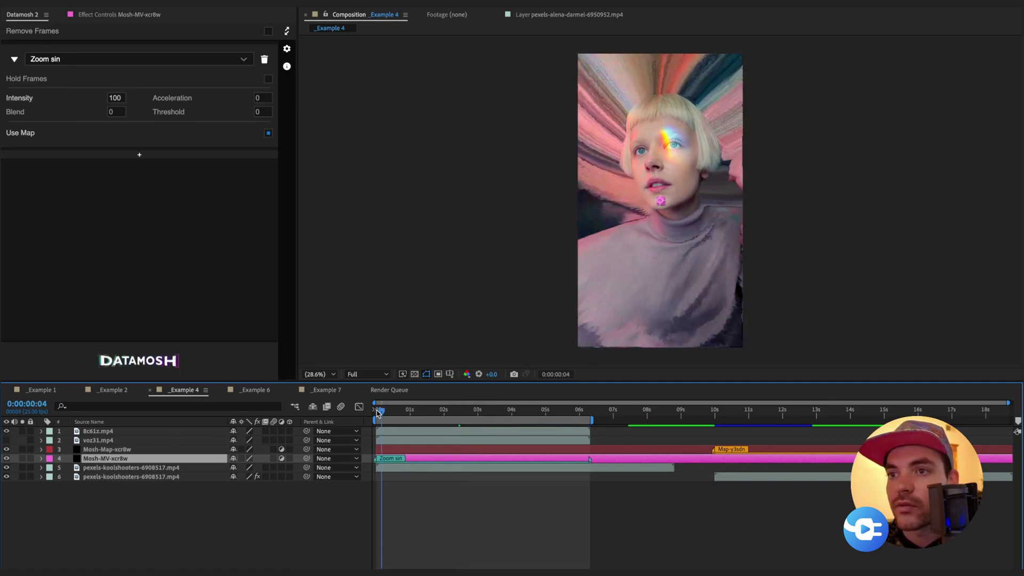
{"action": "key", "text": "space"}
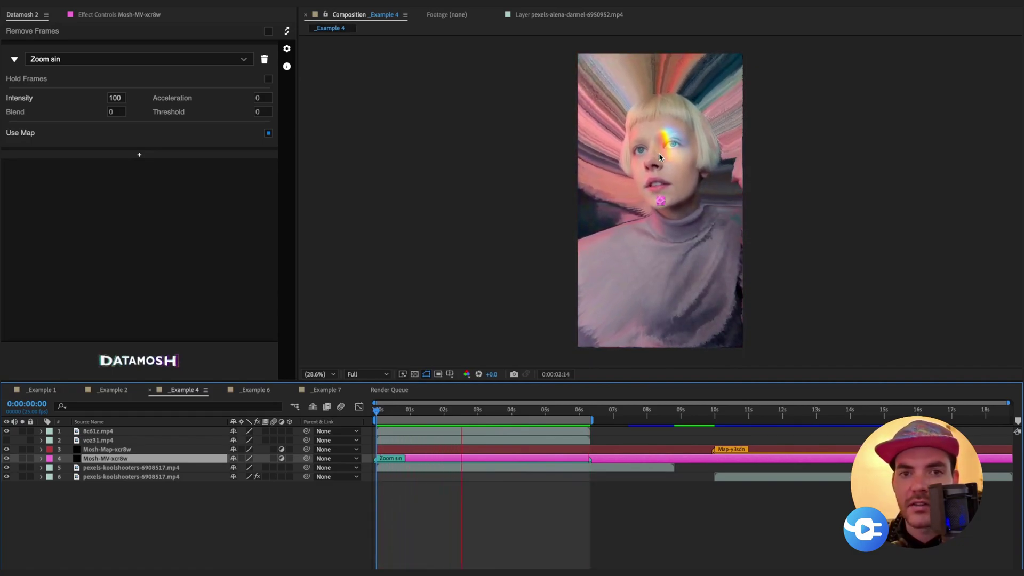
{"action": "key", "text": "space"}
Hide the 8c61z.mp4 render, show the voz31.mp4 render instead and play it from the start
{"action": "left_click", "coordinate": [6, 431]}
{"action": "left_click", "coordinate": [6, 440]}
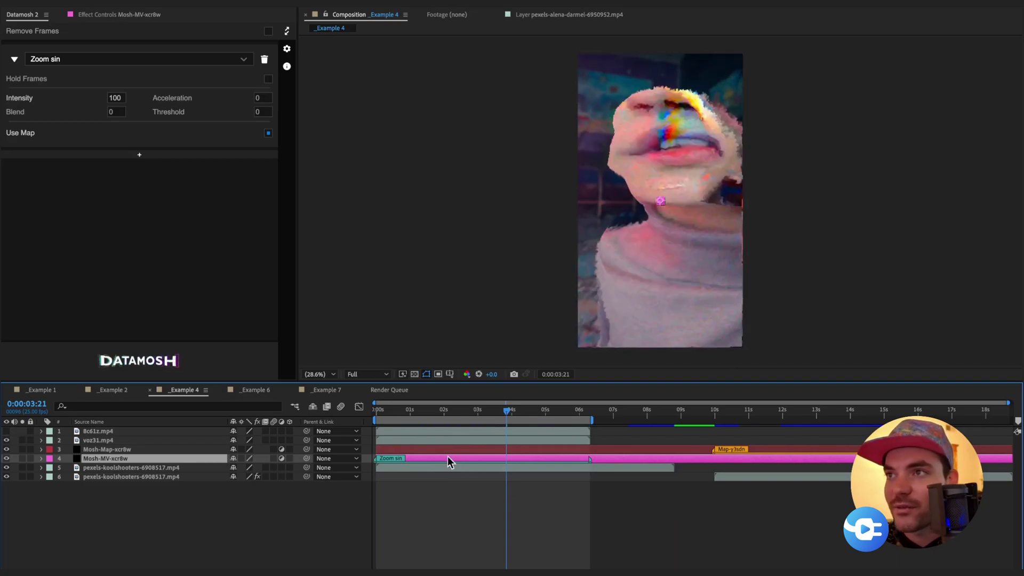
{"action": "left_click", "coordinate": [377, 410]}
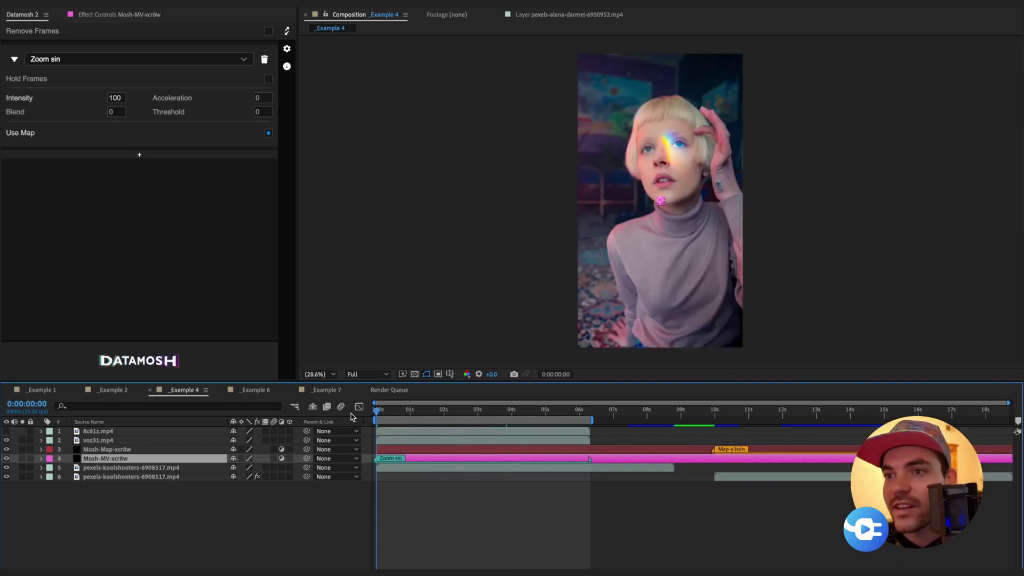
{"action": "key", "text": "space"}
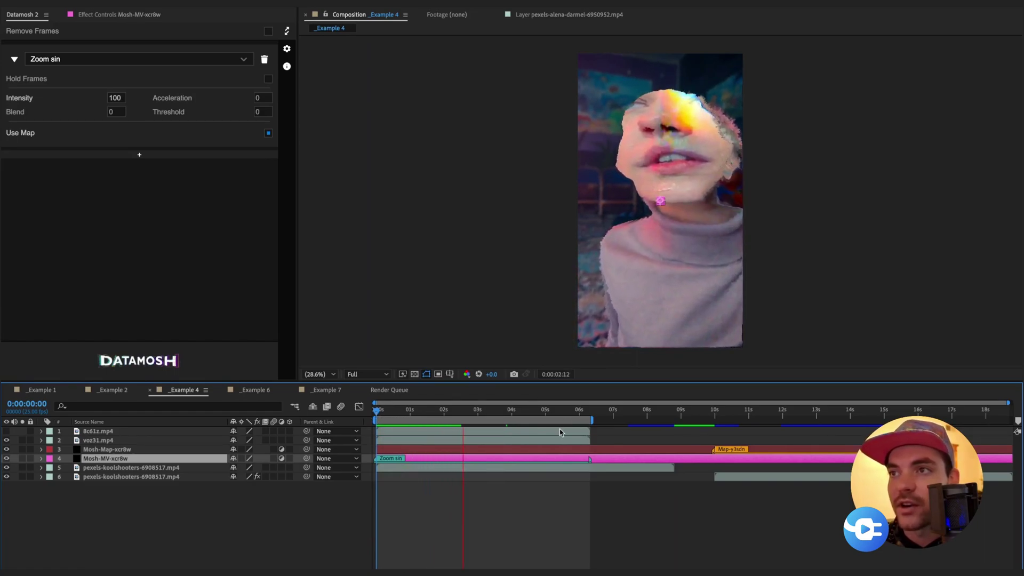
Turn off the Invert effect on the depth map layer starting at 10 seconds and play back the voz31.mp4 render
{"action": "left_click", "coordinate": [770, 411]}
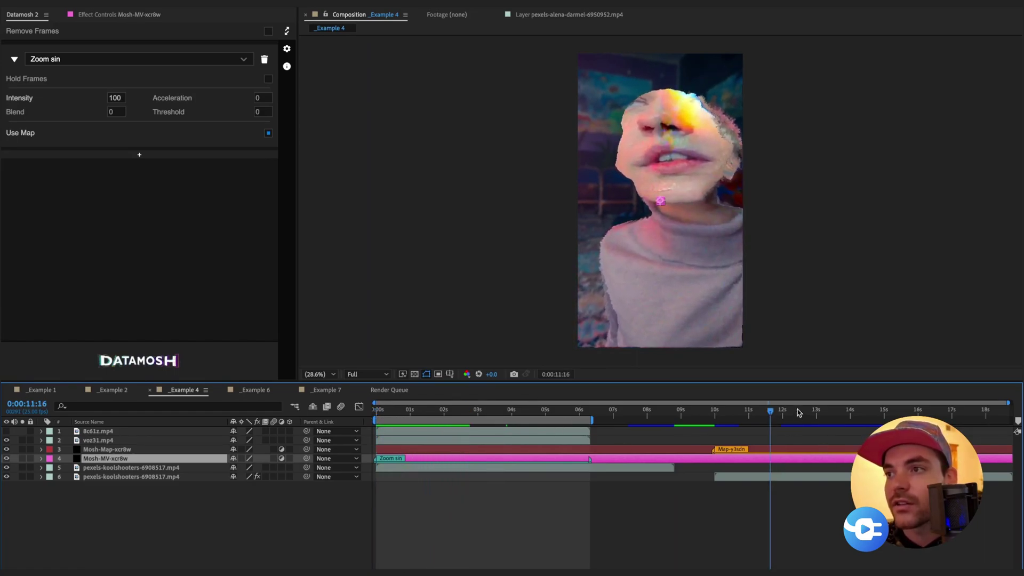
{"action": "left_click", "coordinate": [777, 476]}
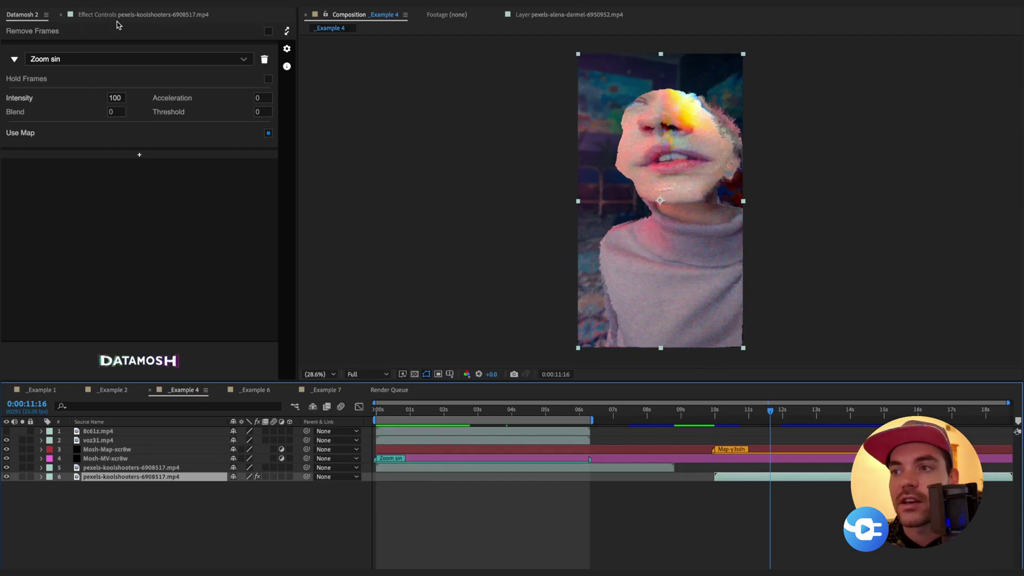
{"action": "left_click", "coordinate": [105, 15]}
{"action": "left_click", "coordinate": [13, 192]}
{"action": "left_click_drag", "start_coordinate": [395, 410], "coordinate": [415, 446]}
{"action": "key", "text": "space"}
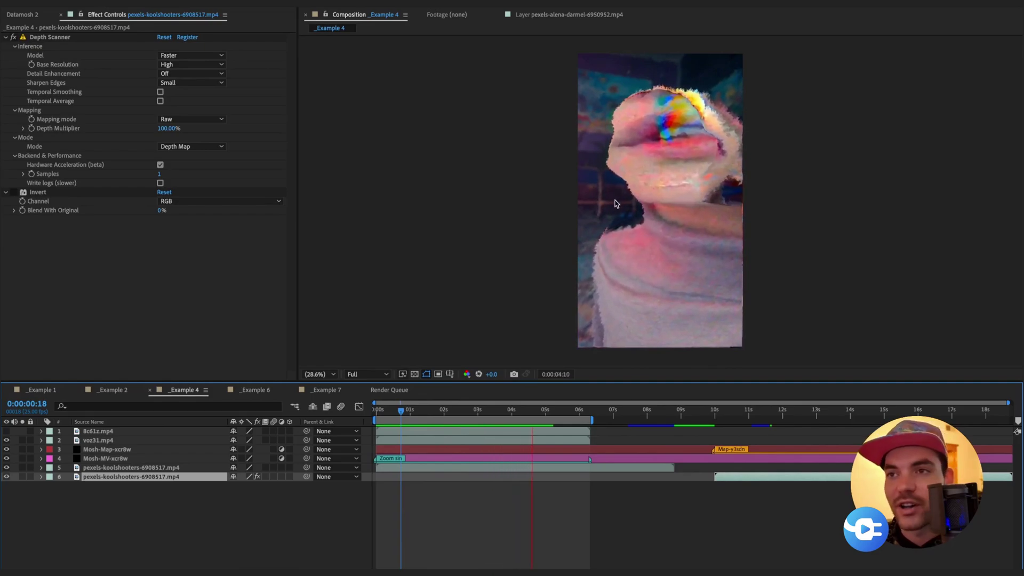
{"action": "key", "text": "space"}
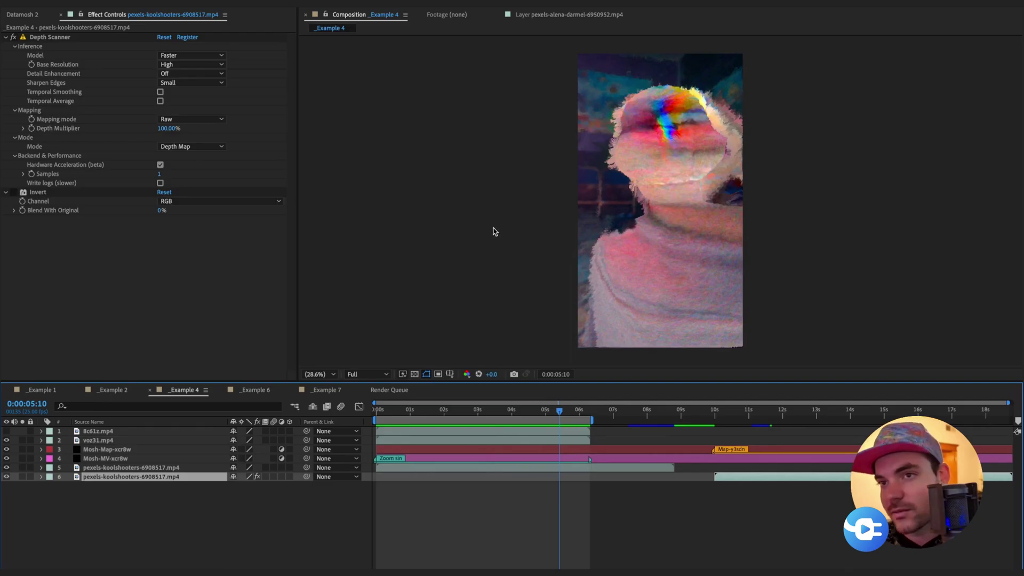
Open the _Example 6 composition, scrub the opening of the city footage and view its depth map at 0:00:14:23
{"action": "left_click", "coordinate": [254, 391]}
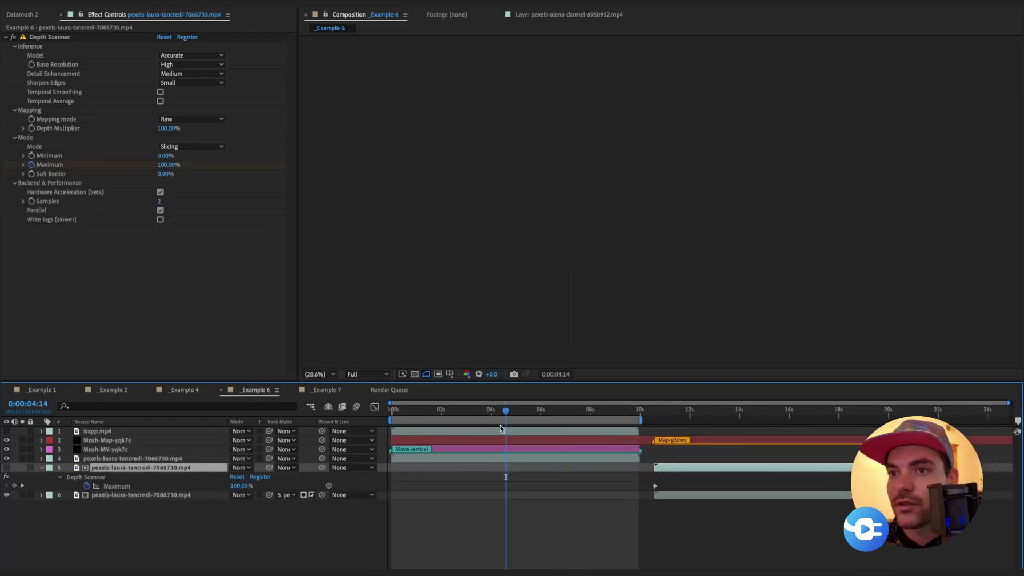
{"action": "left_click_drag", "start_coordinate": [441, 413], "coordinate": [390, 422]}
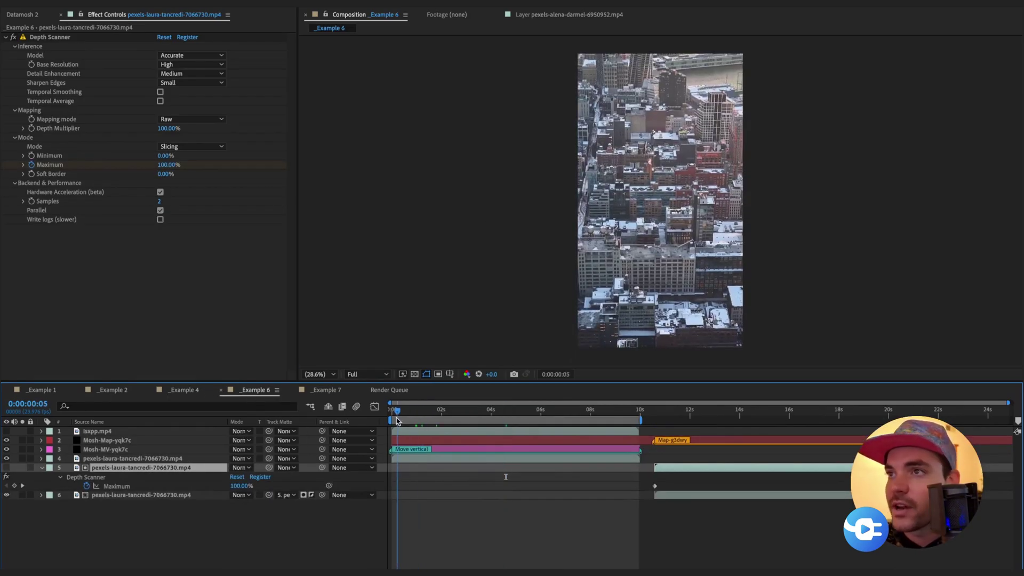
{"action": "left_click_drag", "start_coordinate": [397, 411], "coordinate": [389, 447]}
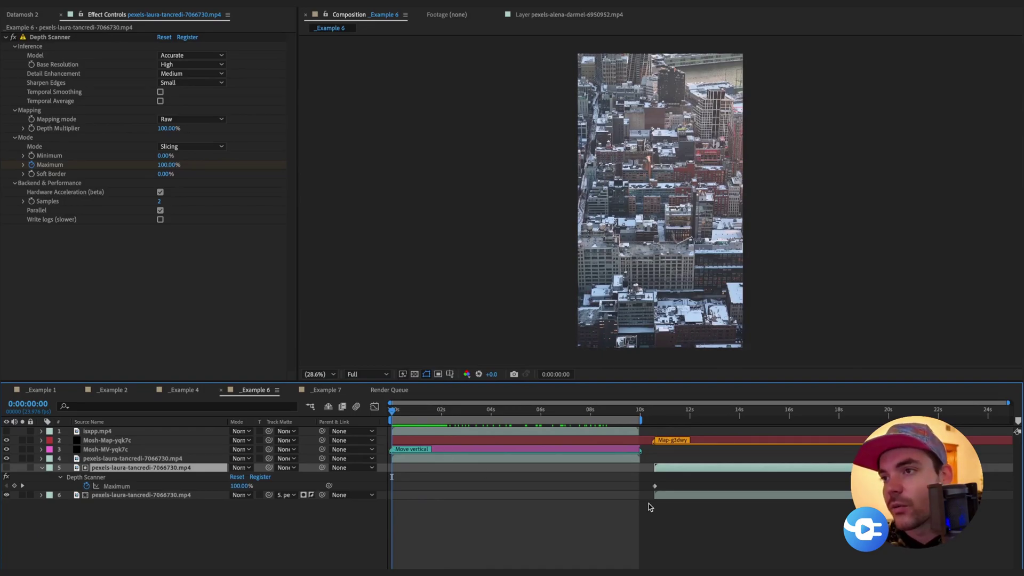
{"action": "left_click", "coordinate": [713, 419]}
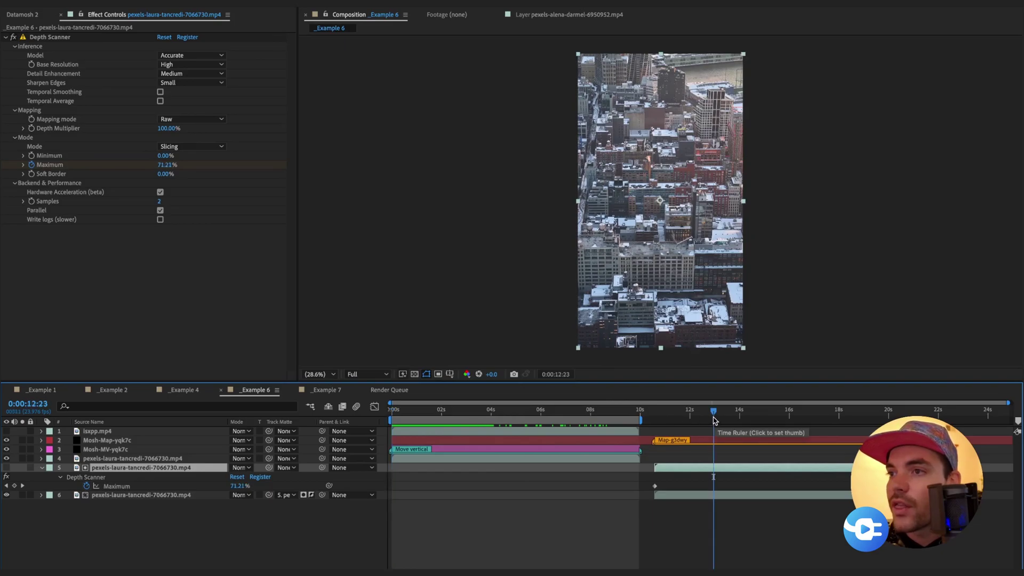
{"action": "left_click", "coordinate": [764, 415]}
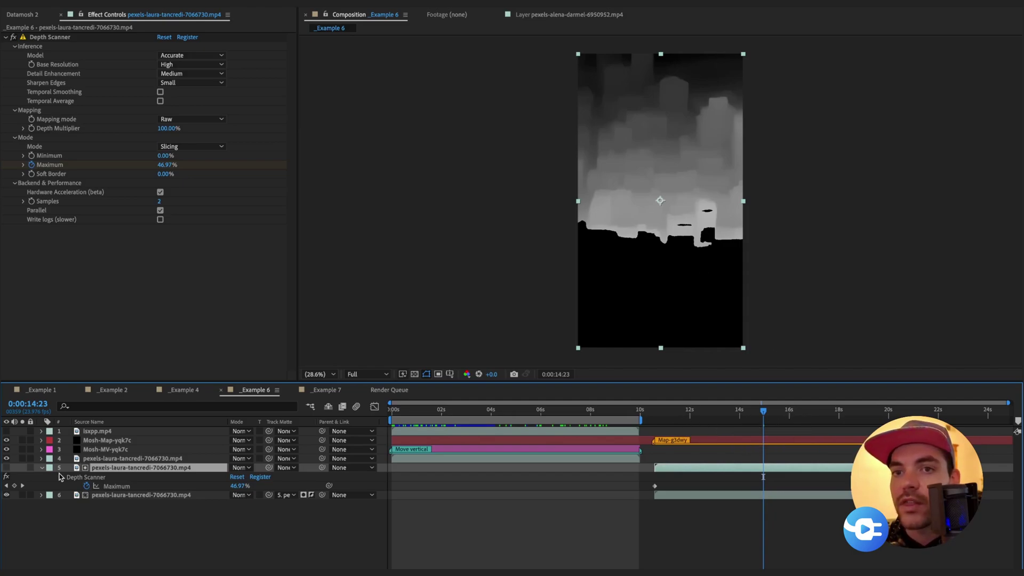
Toggle the visibility of the depth-sliced footage and depth map layers to compare them, and review each layer's Depth Scanner settings
{"action": "left_click", "coordinate": [6, 468]}
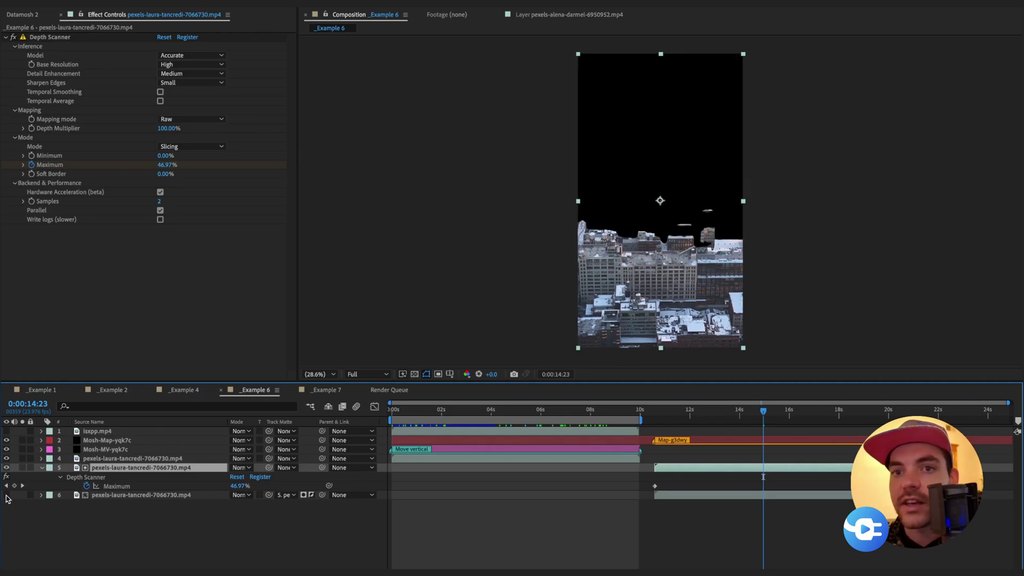
{"action": "left_click", "coordinate": [6, 495]}
{"action": "left_click", "coordinate": [7, 495]}
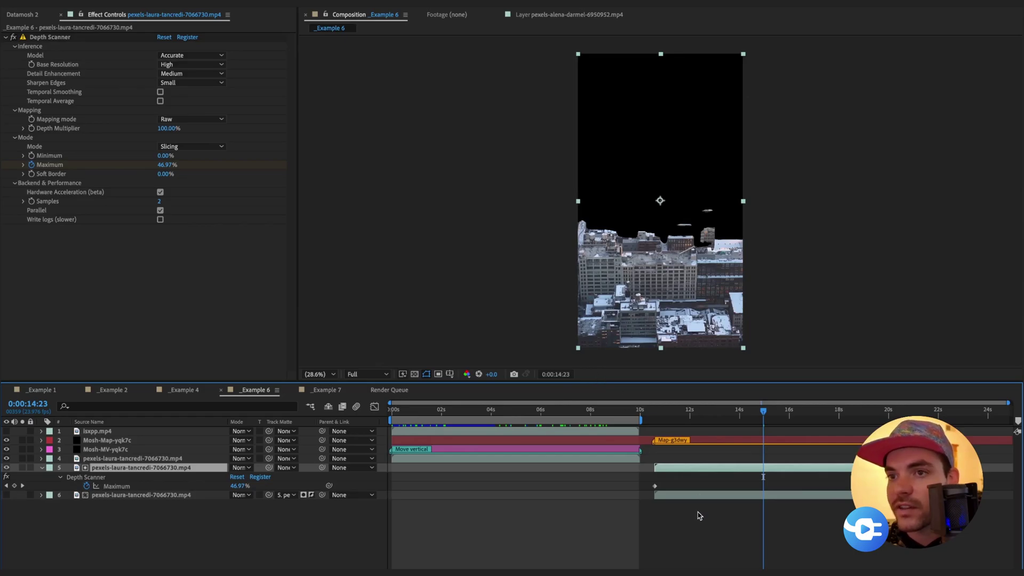
{"action": "left_click", "coordinate": [6, 495]}
{"action": "left_click", "coordinate": [680, 494]}
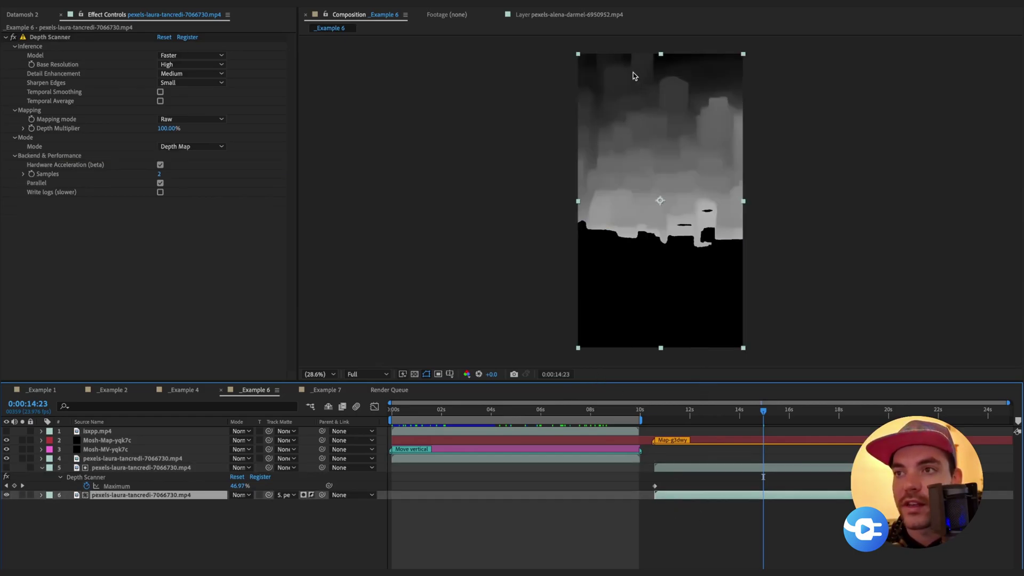
{"action": "left_click", "coordinate": [120, 540]}
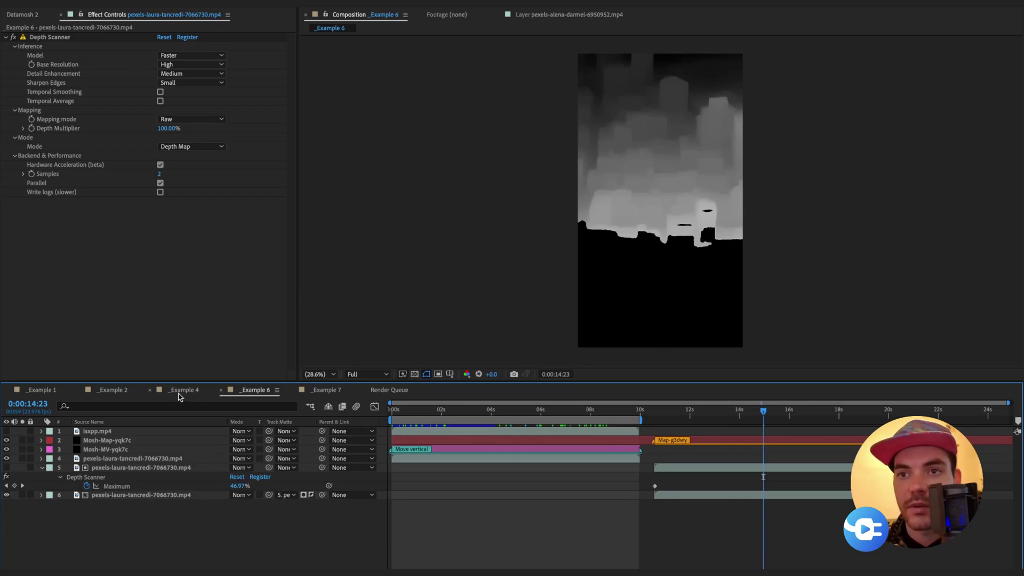
{"action": "left_click", "coordinate": [118, 495]}
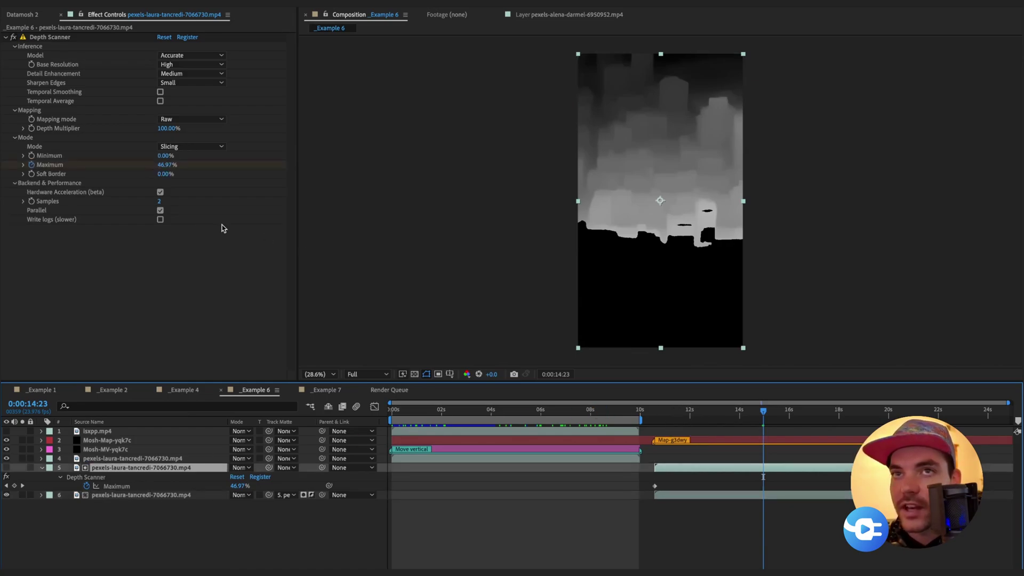
Show the Move vertical mosh settings, try a Depth Scanner Maximum of 49.97% at 0:00:14:23, and remove that keyframe
{"action": "left_click", "coordinate": [21, 16]}
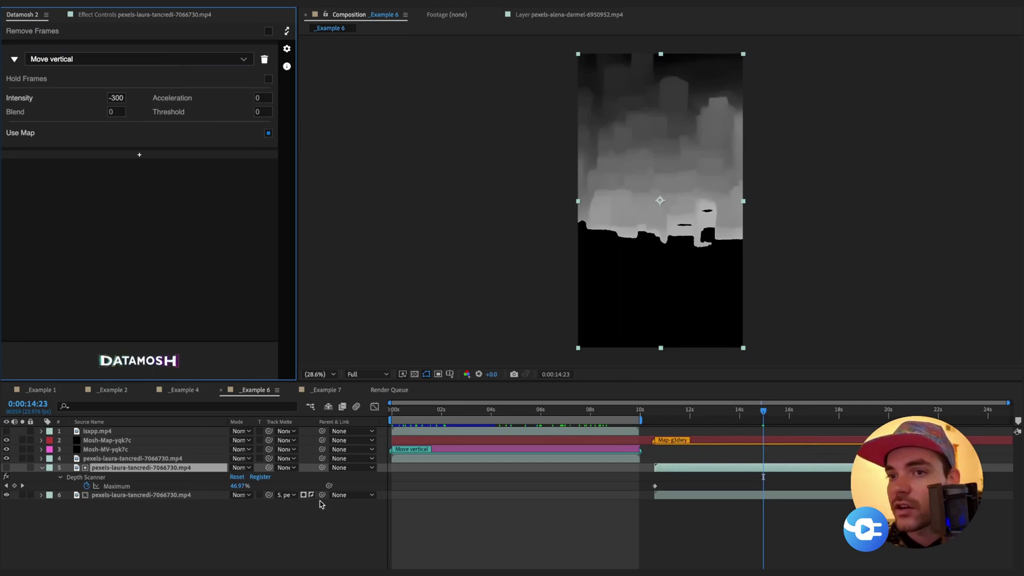
{"action": "left_click_drag", "start_coordinate": [242, 487], "coordinate": [238, 490]}
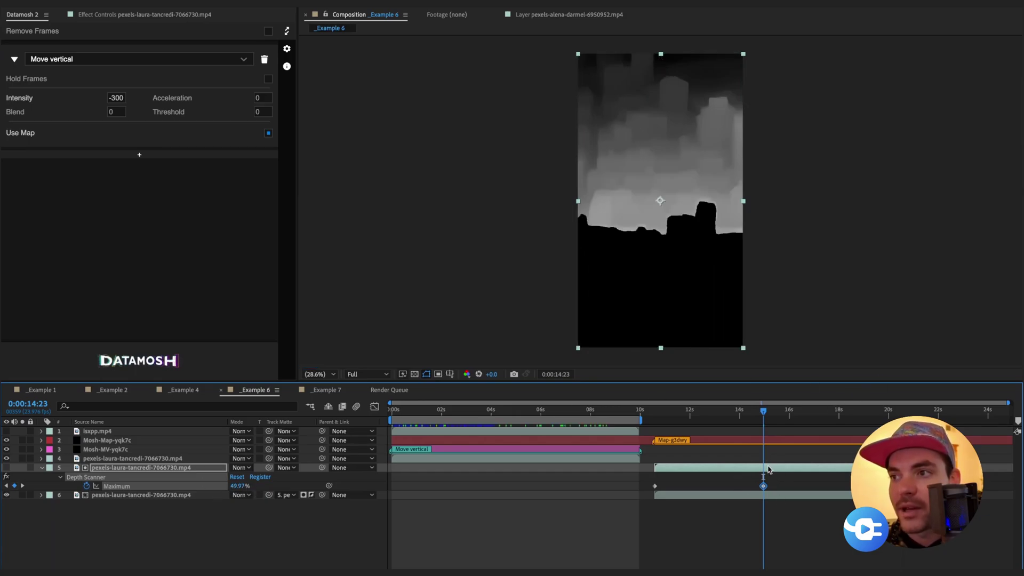
{"action": "key", "text": "Delete"}
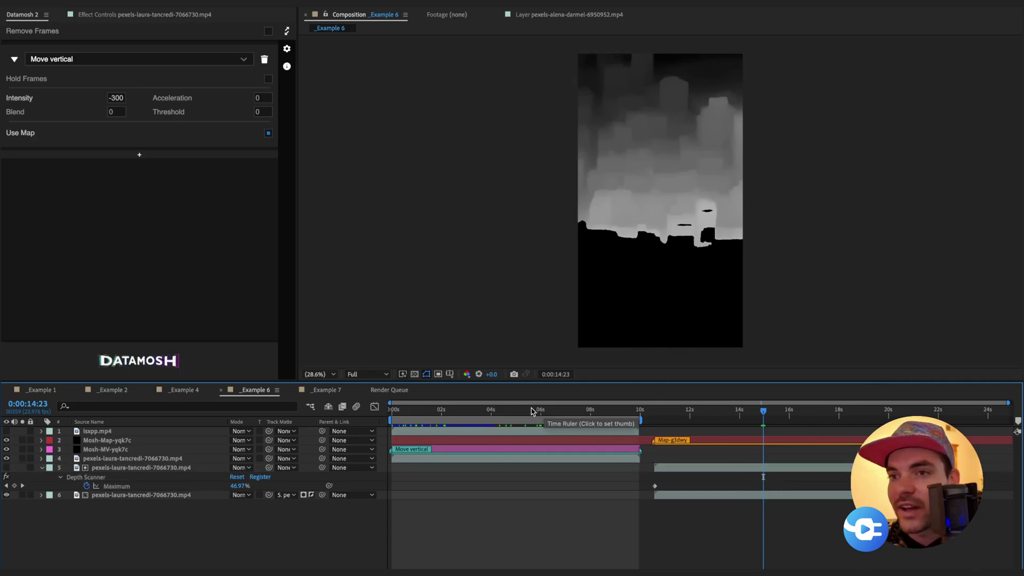
Show the lsxpp.mp4 render layer and play back its moshed city footage from the start
{"action": "left_click", "coordinate": [436, 414]}
{"action": "left_click", "coordinate": [437, 413]}
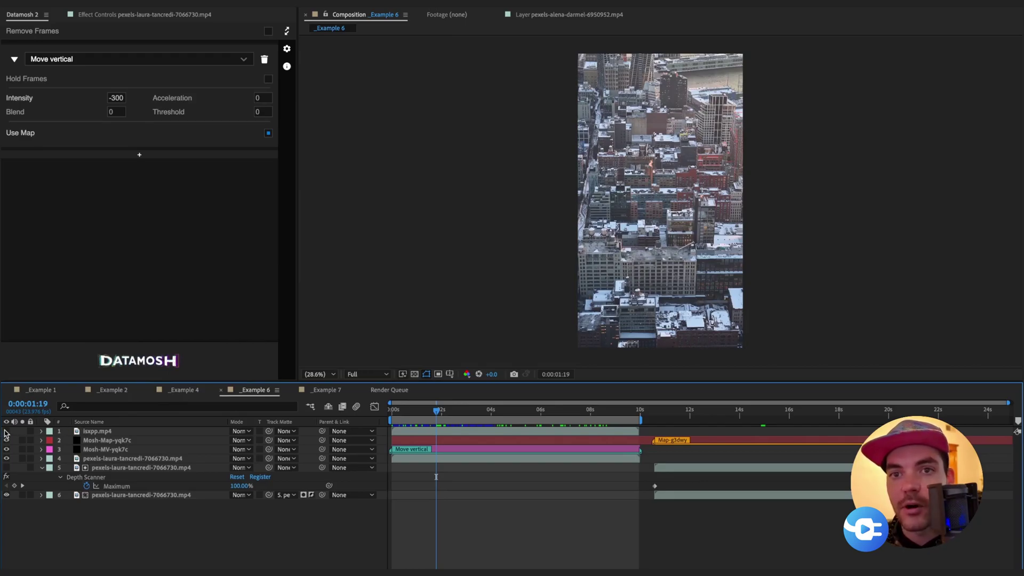
{"action": "left_click_drag", "start_coordinate": [426, 412], "coordinate": [369, 419]}
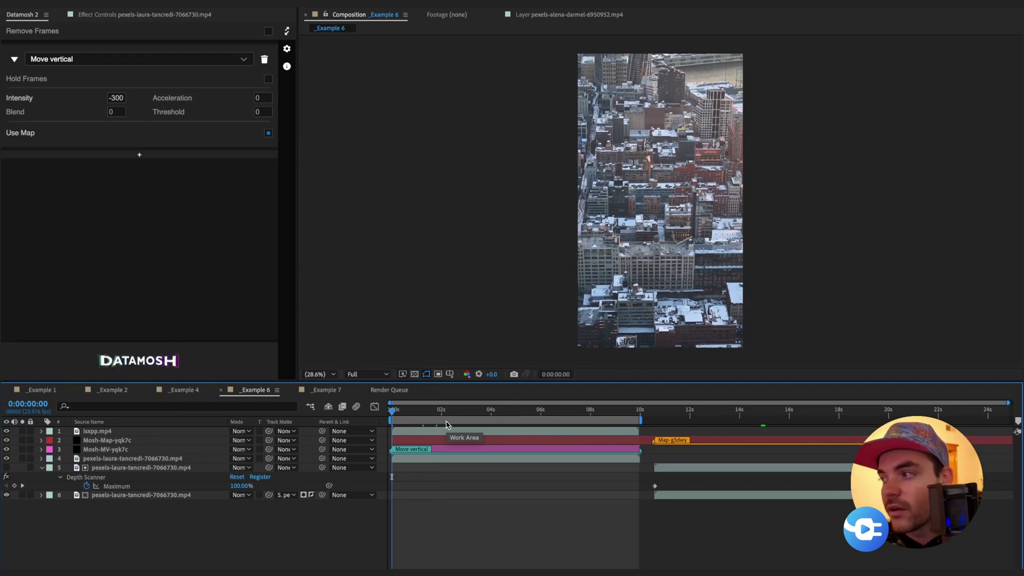
{"action": "key", "text": "space"}
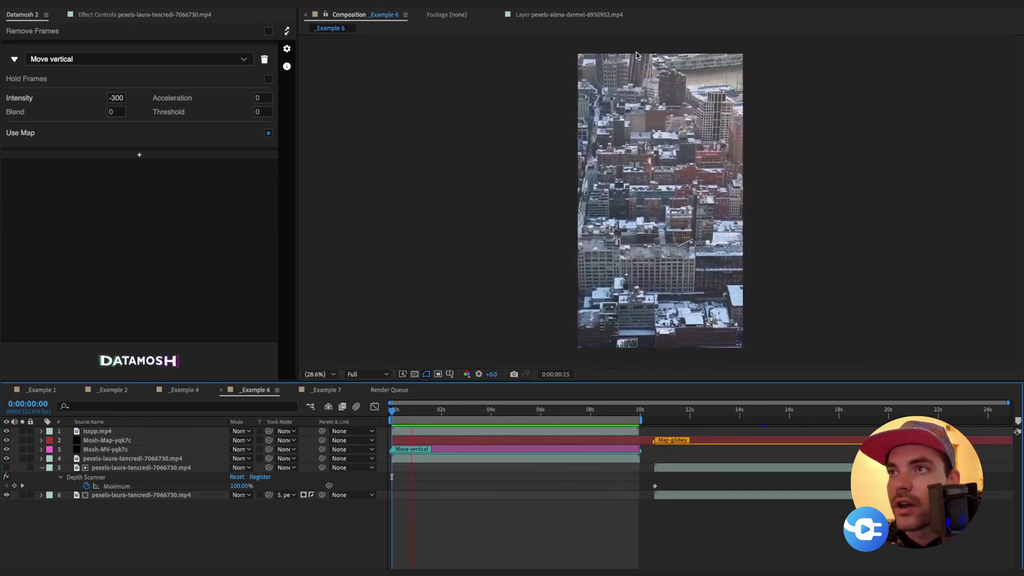
{"action": "key", "text": "space"}
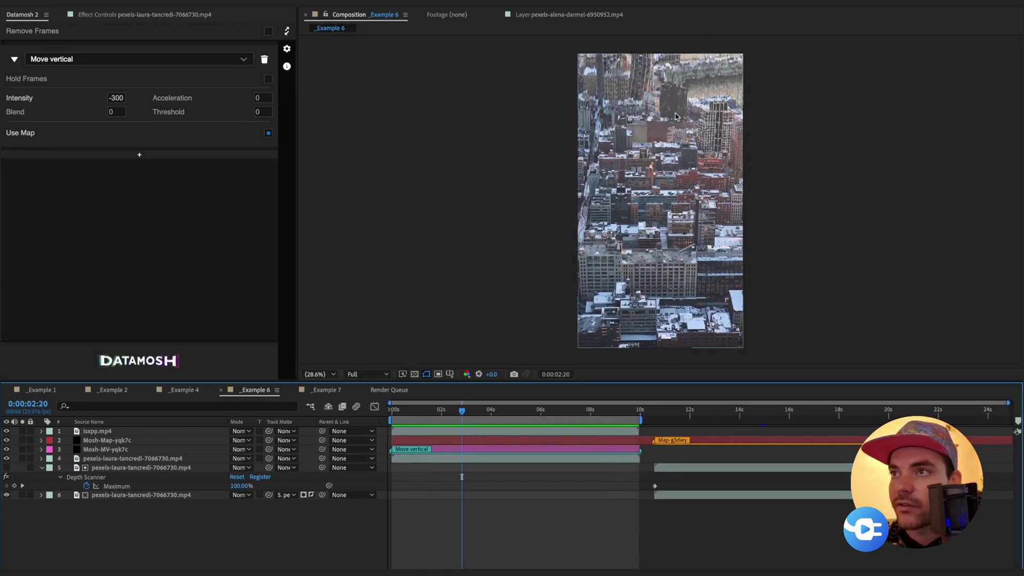
Examine the moshed city render up close, playing on from 0:00:04:18 and scrubbing back from near its end
{"action": "scroll", "coordinate": [674, 124], "scroll_direction": "up", "scroll_amount": 2}
{"action": "left_click_drag", "start_coordinate": [461, 410], "coordinate": [510, 415]}
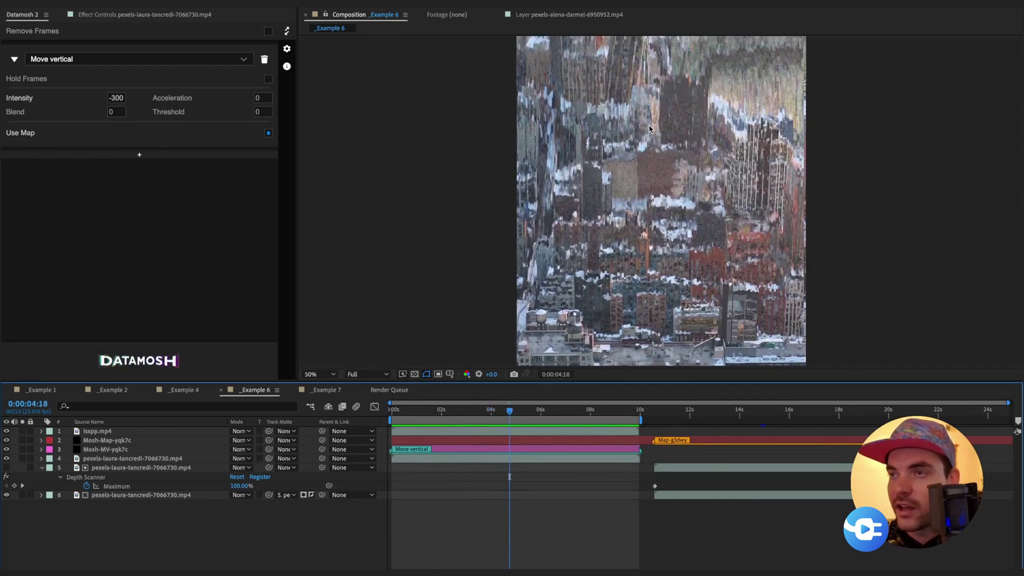
{"action": "key", "text": "space"}
{"action": "scroll", "coordinate": [654, 256], "scroll_direction": "down", "scroll_amount": 2}
{"action": "scroll", "coordinate": [652, 258], "scroll_direction": "up", "scroll_amount": 3}
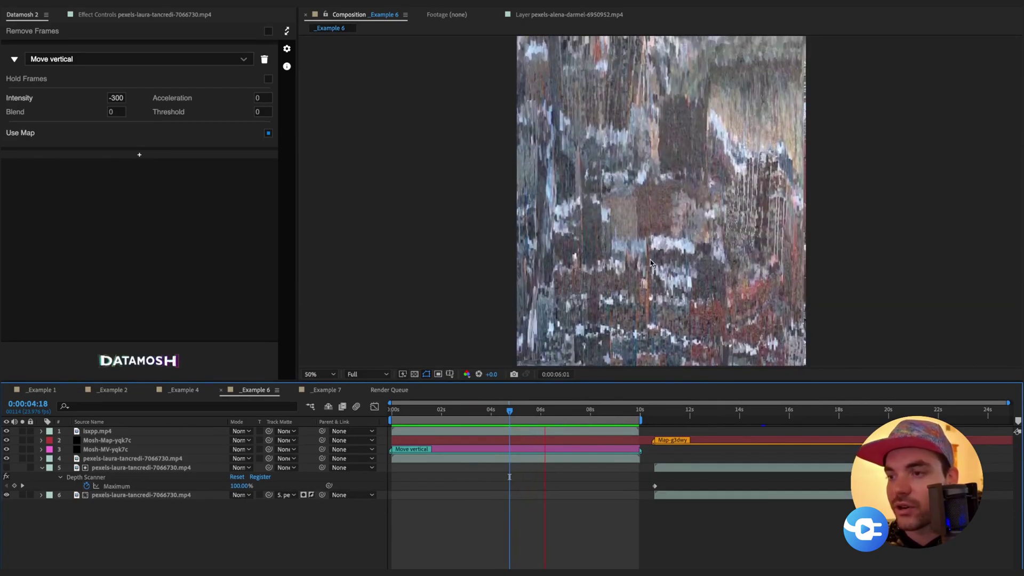
{"action": "scroll", "coordinate": [650, 261], "scroll_direction": "down", "scroll_amount": 1}
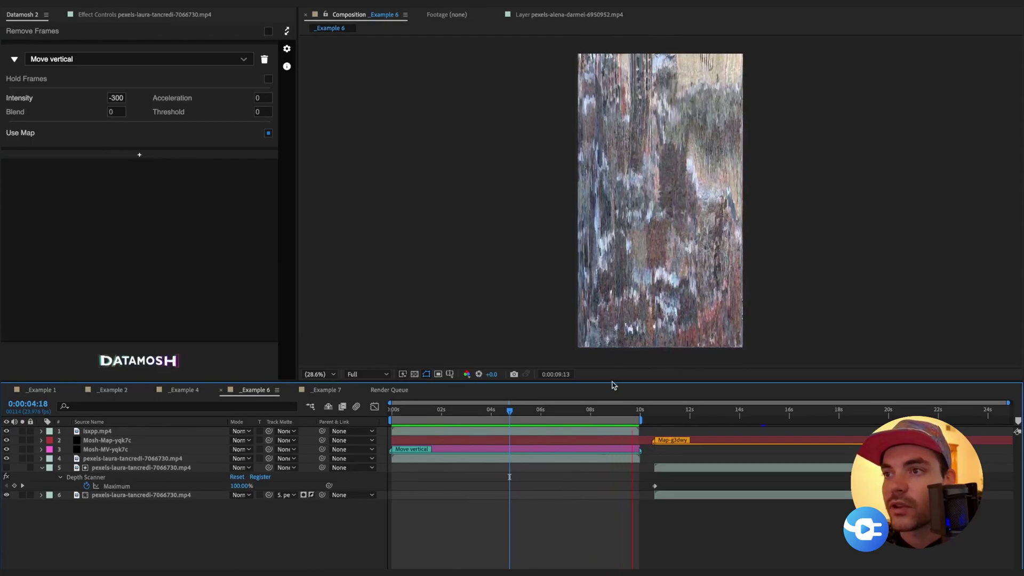
{"action": "left_click", "coordinate": [626, 415]}
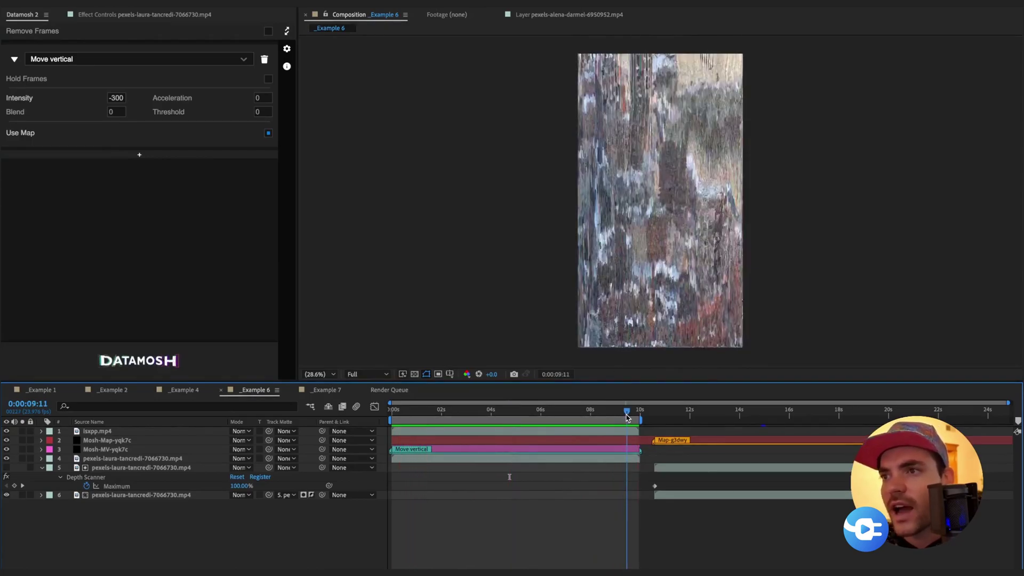
{"action": "left_click", "coordinate": [591, 415]}
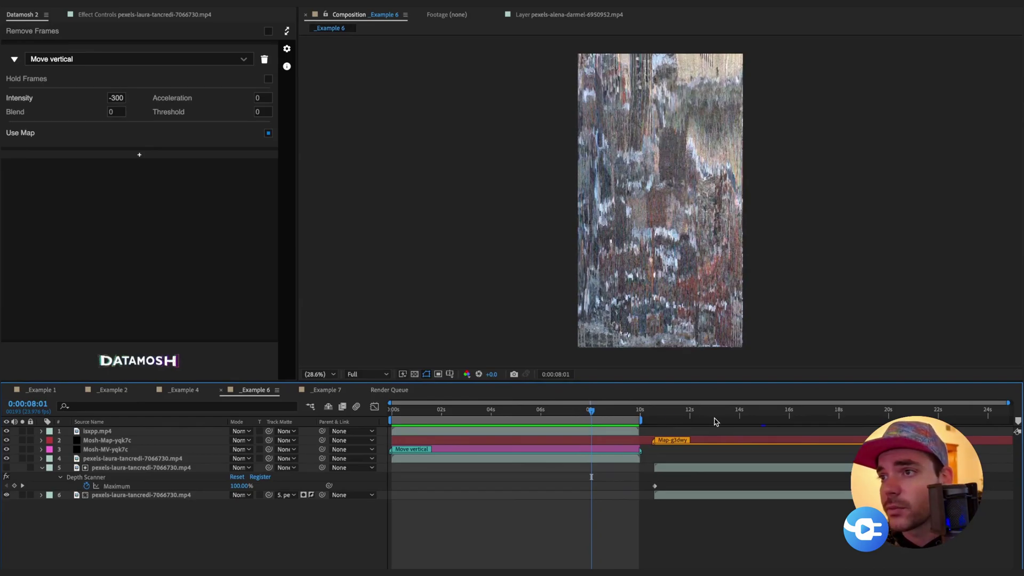
{"action": "left_click_drag", "start_coordinate": [571, 412], "coordinate": [511, 431]}
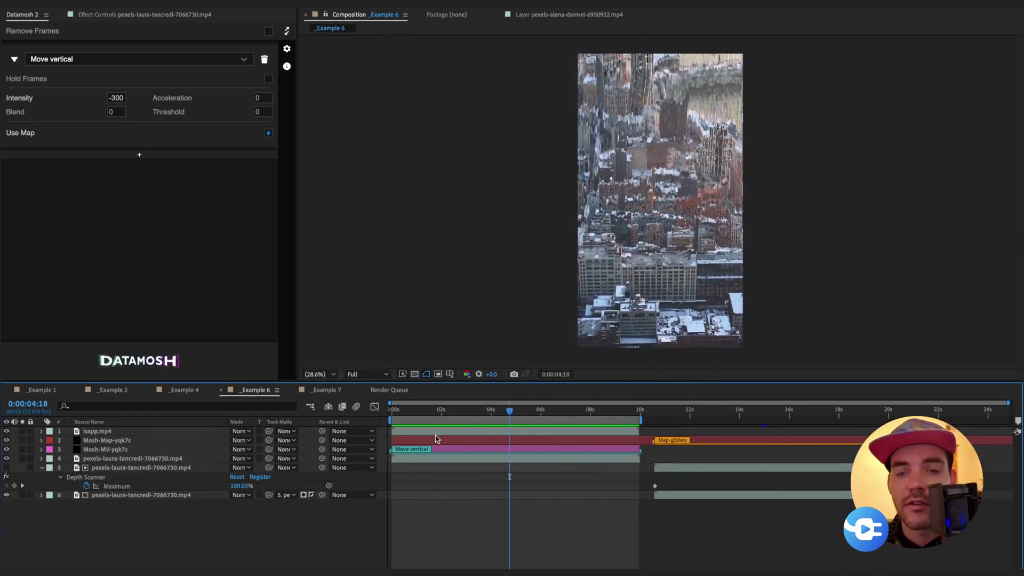
Open the _Example 7 composition, scrub the still city image and view its depth map image at 0:00:06:06
{"action": "left_click", "coordinate": [325, 391]}
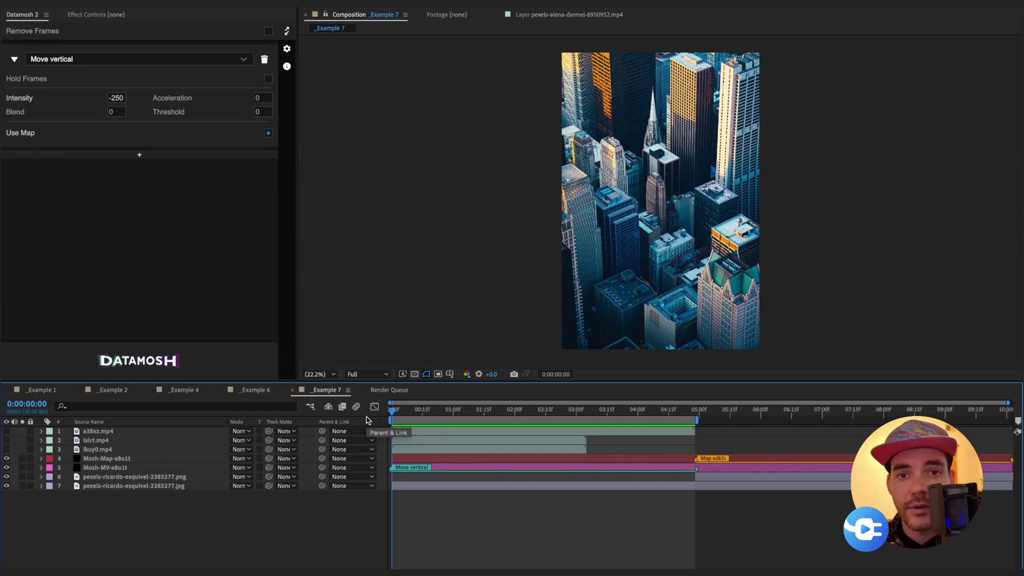
{"action": "left_click_drag", "start_coordinate": [405, 415], "coordinate": [479, 418]}
{"action": "key", "text": "Home"}
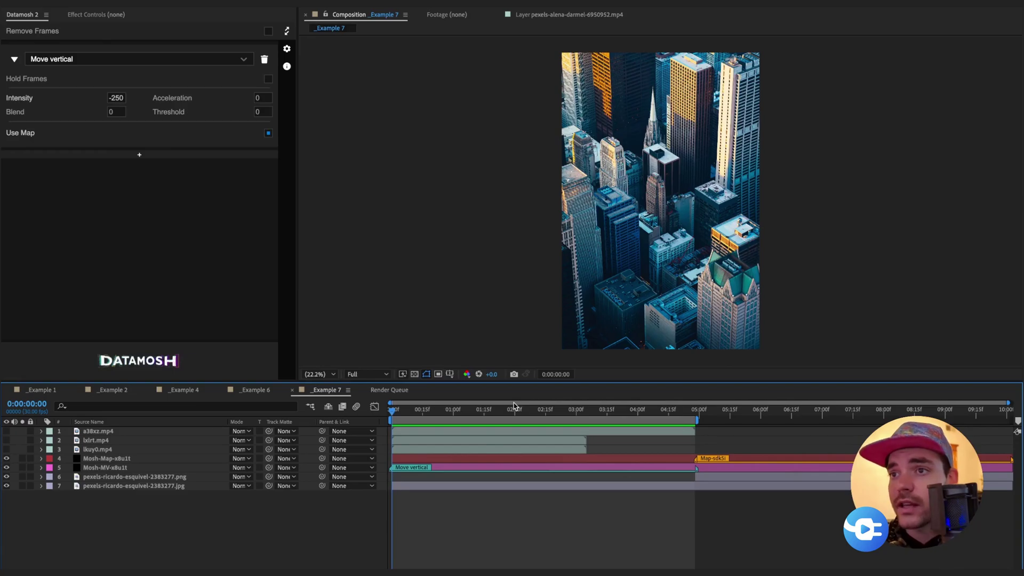
{"action": "left_click", "coordinate": [513, 415]}
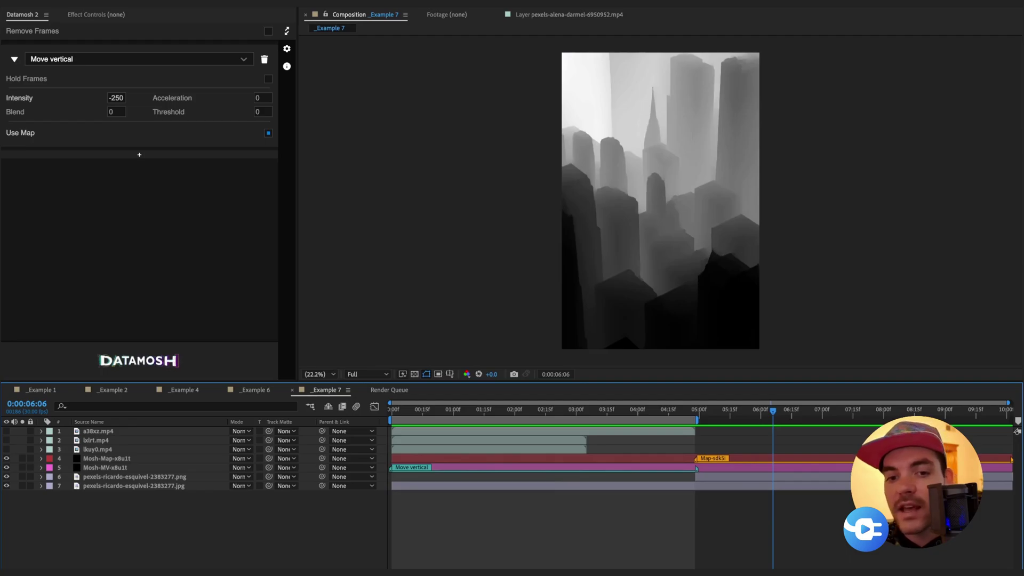
Switch to Finder and open the 2383277 city JPEG from the Depth Image folder in Adobe Photoshop 2023
{"action": "key", "text": "super+Tab"}
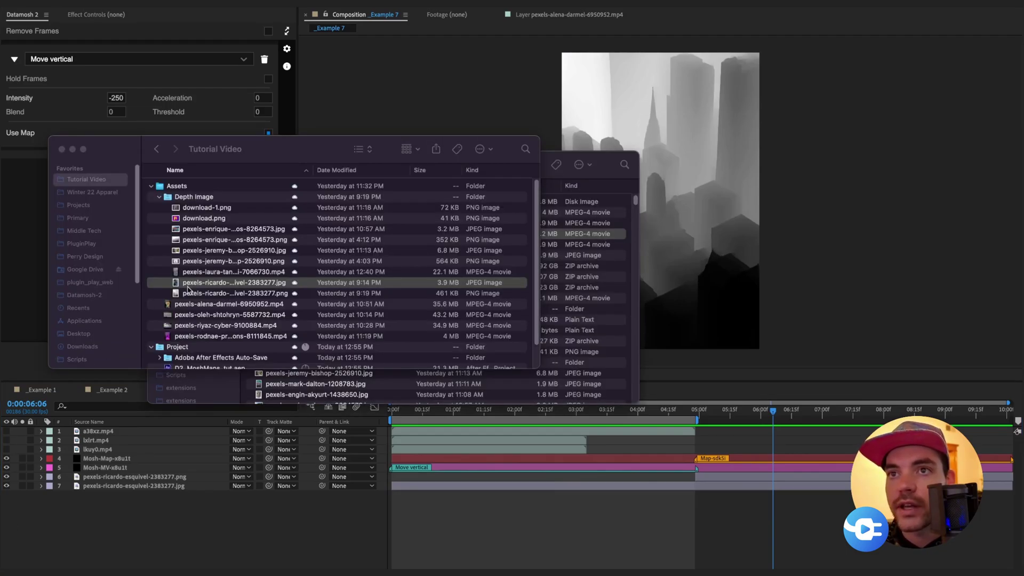
{"action": "left_click", "coordinate": [230, 284]}
{"action": "right_click", "coordinate": [241, 287]}
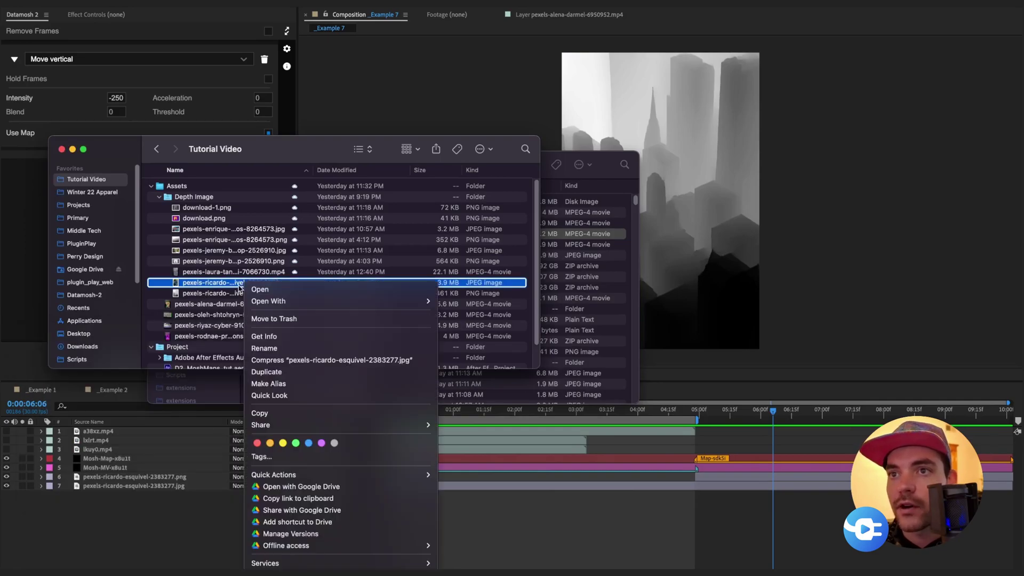
{"action": "mouse_move", "coordinate": [297, 300]}
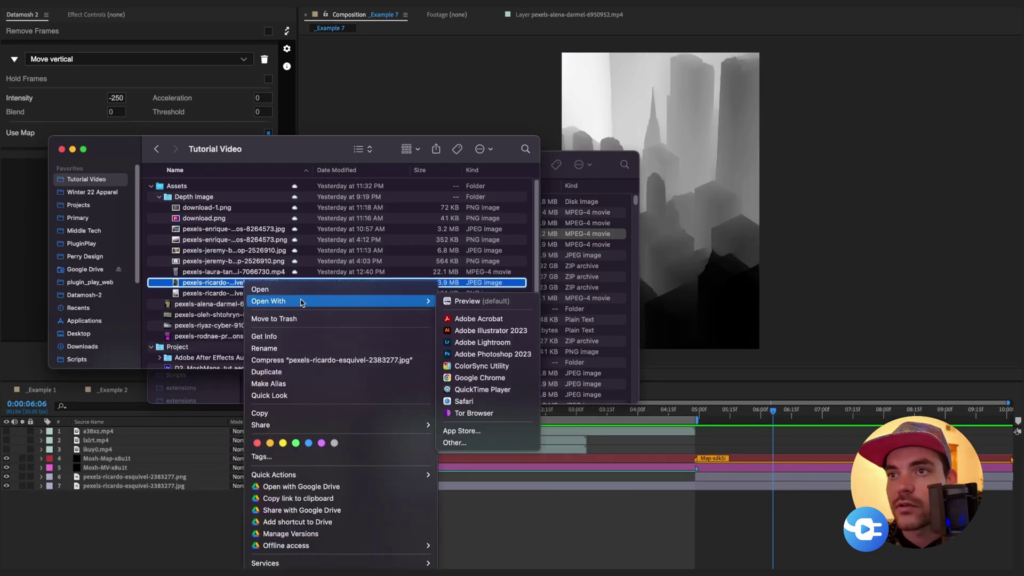
{"action": "left_click", "coordinate": [509, 355]}
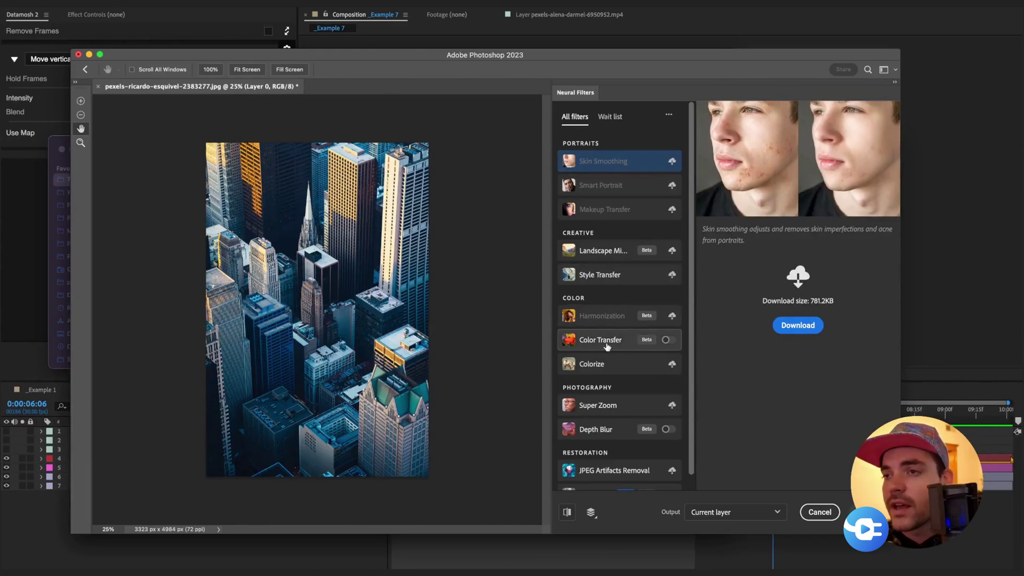
Enable the Depth Blur neural filter on the city image, set it to output the depth map only, and switch back to After Effects
{"action": "scroll", "coordinate": [607, 346], "scroll_direction": "down", "scroll_amount": 1}
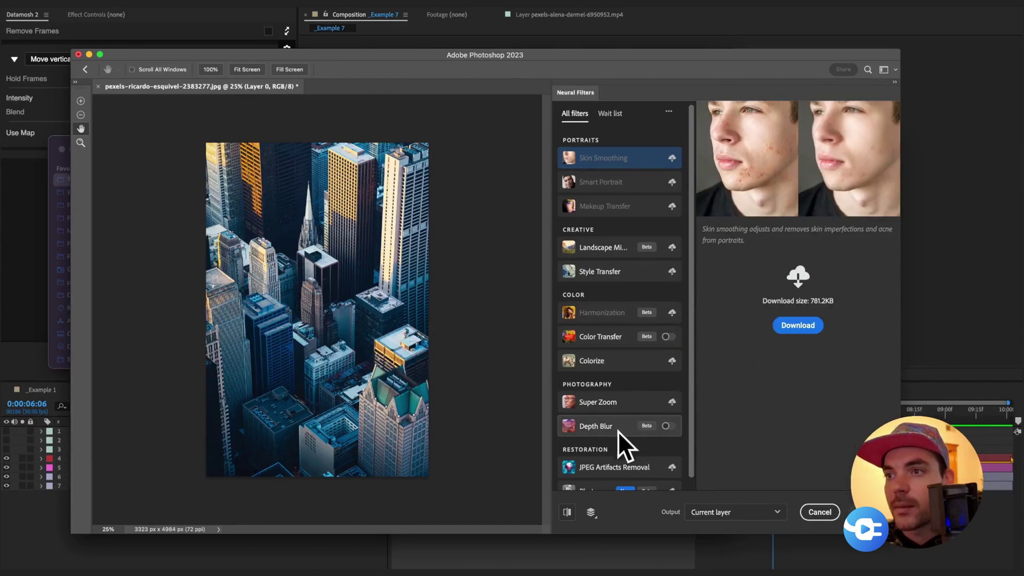
{"action": "left_click", "coordinate": [666, 426]}
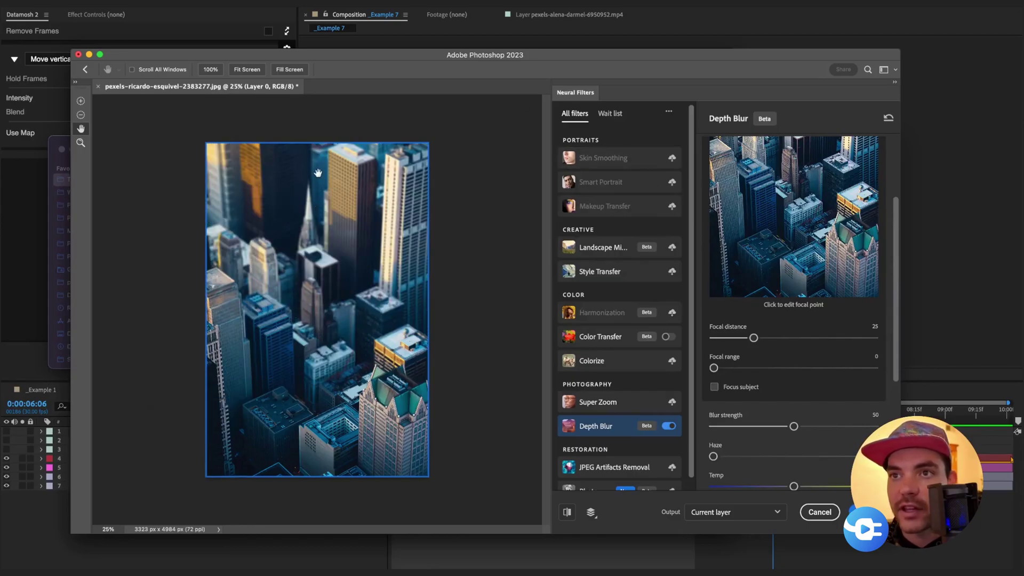
{"action": "scroll", "coordinate": [787, 418], "scroll_direction": "down", "scroll_amount": 2}
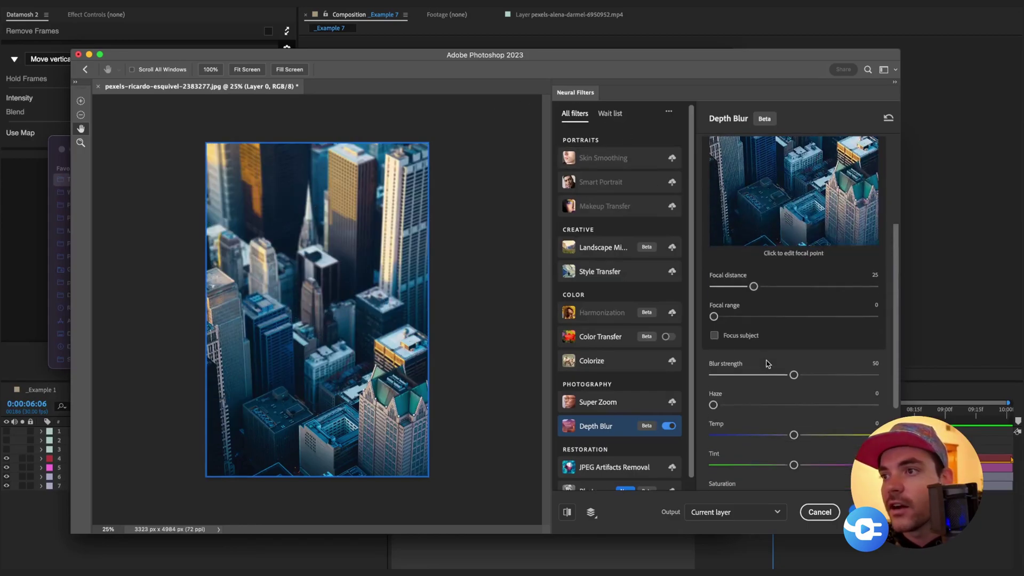
{"action": "scroll", "coordinate": [758, 359], "scroll_direction": "down", "scroll_amount": 6}
{"action": "left_click", "coordinate": [718, 423]}
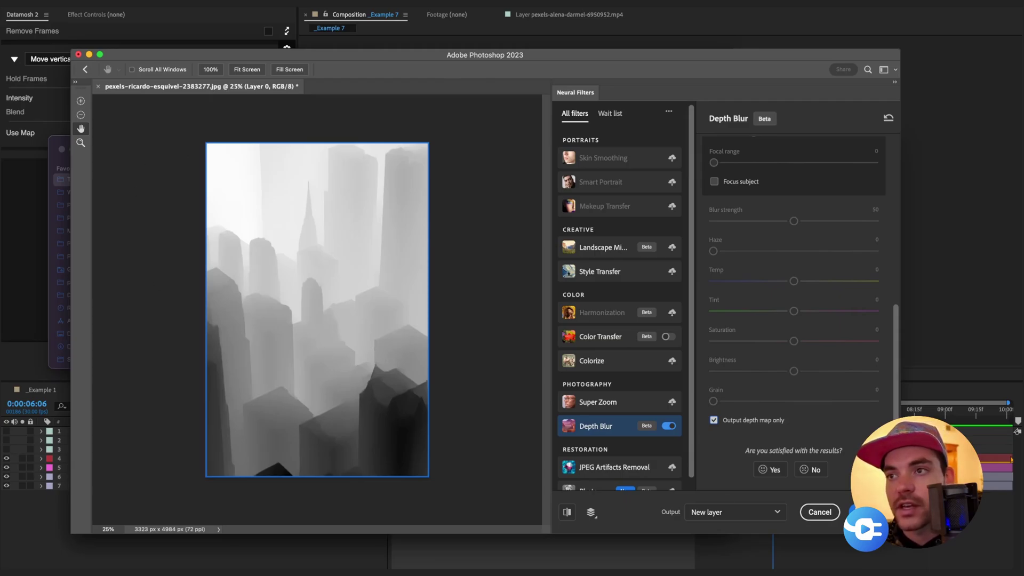
{"action": "left_click", "coordinate": [594, 555]}
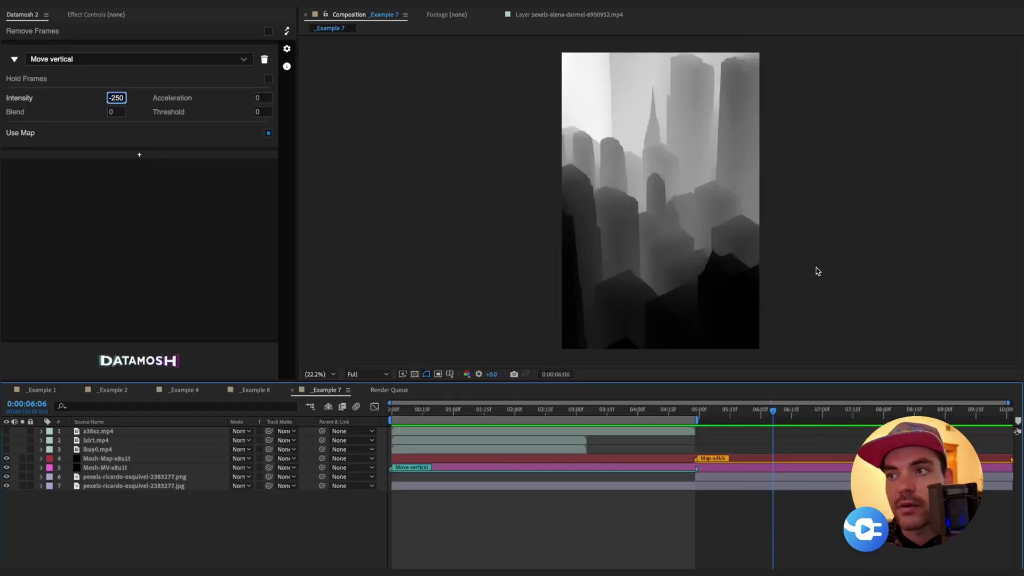
Compare the depth map with the still city image by scrubbing between the two, ending around 0:00:01:04
{"action": "left_click_drag", "start_coordinate": [758, 415], "coordinate": [876, 425]}
{"action": "left_click_drag", "start_coordinate": [625, 414], "coordinate": [457, 489]}
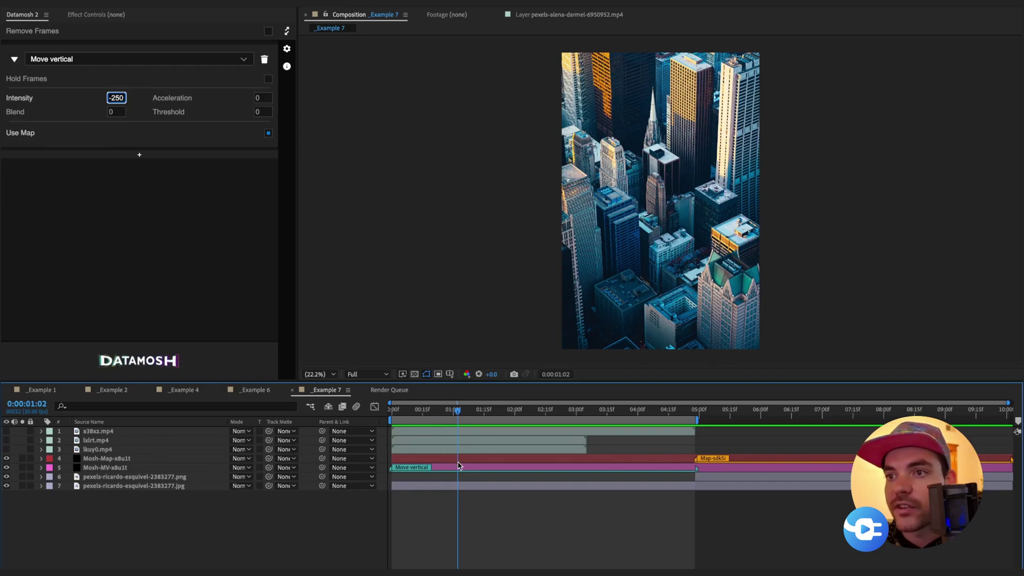
{"action": "left_click", "coordinate": [124, 187]}
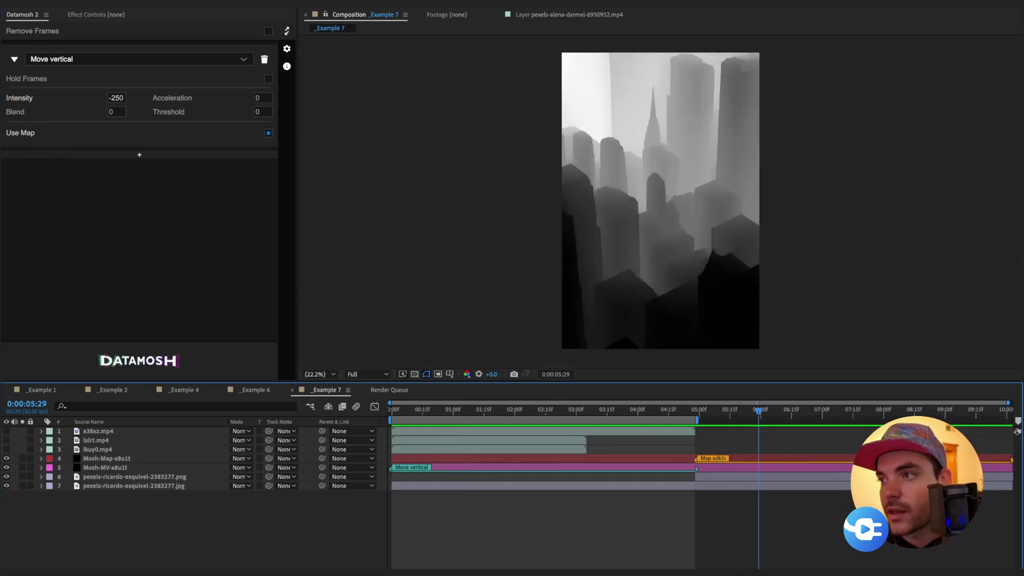
{"action": "left_click", "coordinate": [468, 411]}
{"action": "left_click_drag", "start_coordinate": [468, 416], "coordinate": [462, 411]}
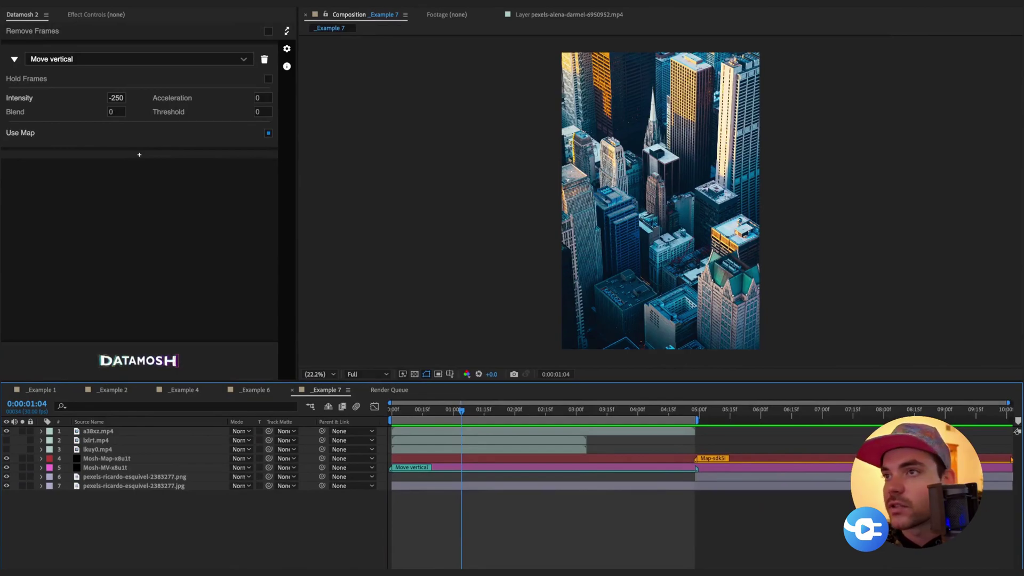
Make the s38xz.mp4 moshed render layer visible and play the composition from the start
{"action": "left_click", "coordinate": [6, 432]}
{"action": "key", "text": "space"}
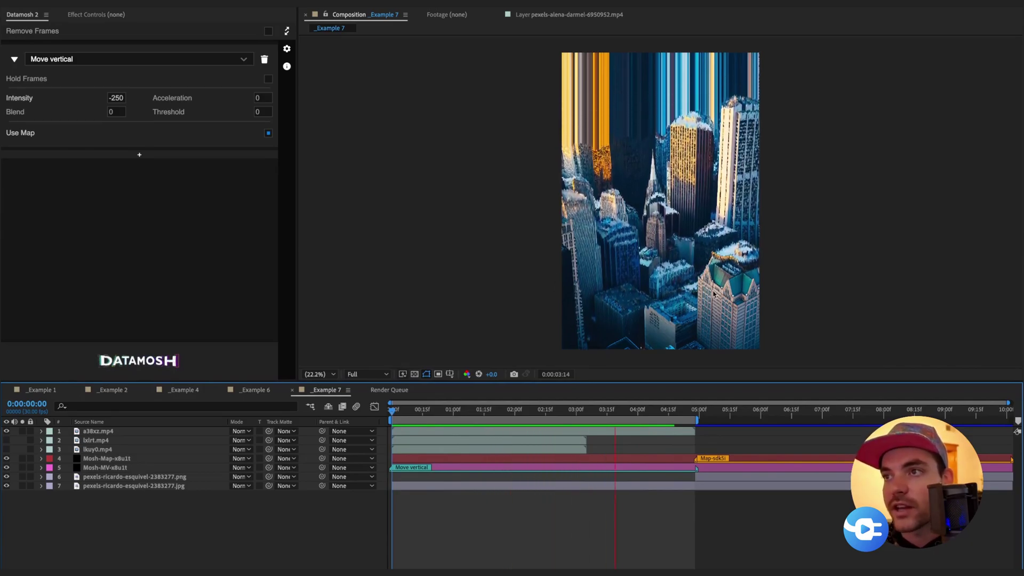
{"action": "key", "text": "space"}
Examine the vertical mosh on the buildings up close from 0:00:01:07, and replay the whole frame from 0:00:02:14
{"action": "scroll", "coordinate": [738, 313], "scroll_direction": "up", "scroll_amount": 3}
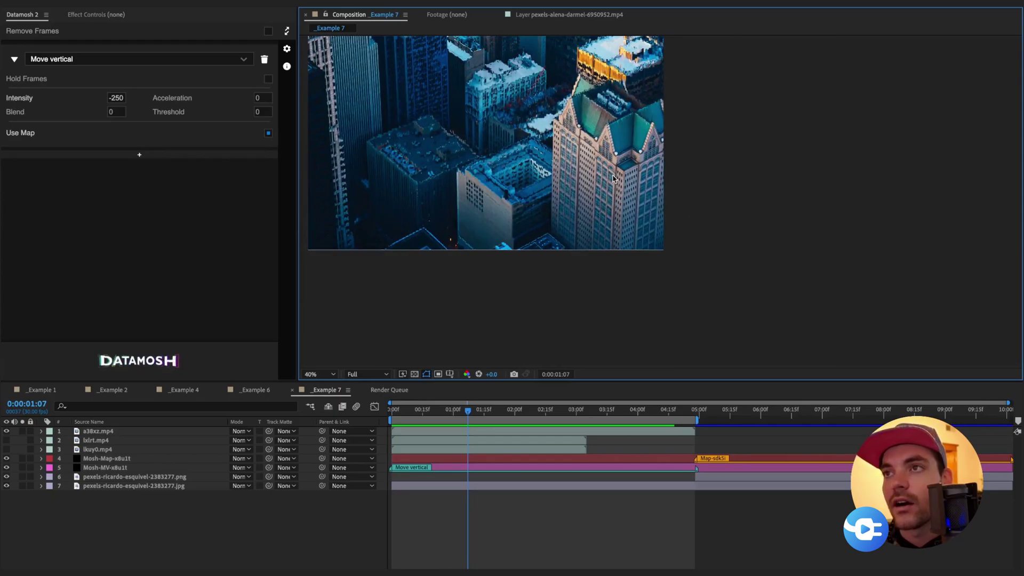
{"action": "key", "text": "space"}
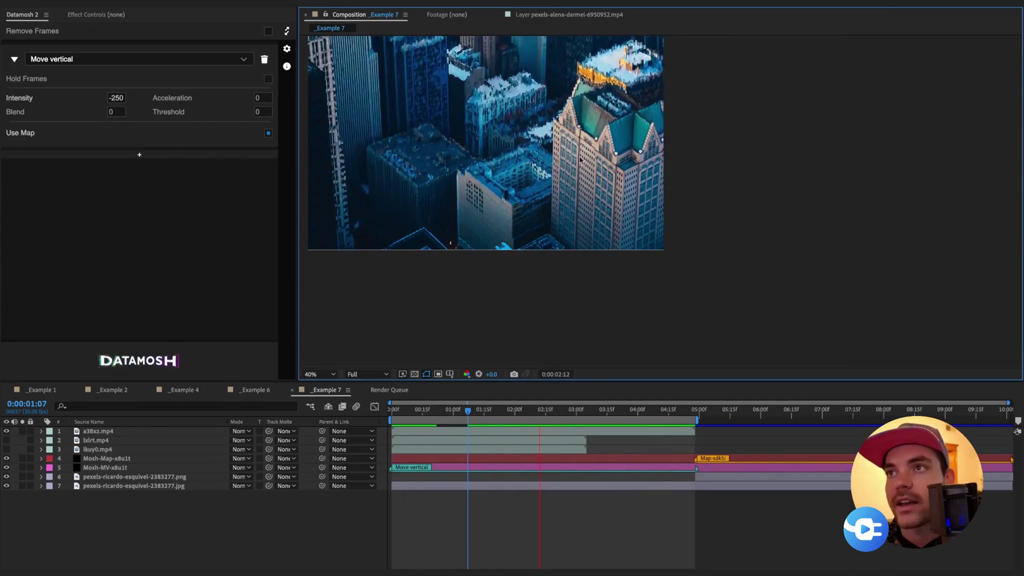
{"action": "scroll", "coordinate": [591, 171], "scroll_direction": "down", "scroll_amount": 2}
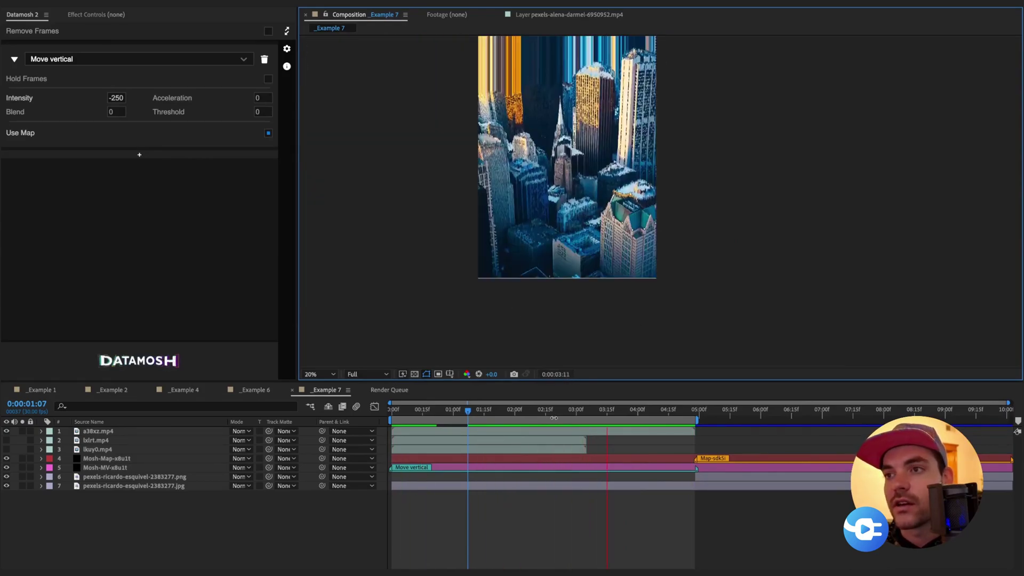
{"action": "left_click", "coordinate": [544, 404]}
{"action": "key", "text": "shift+slash"}
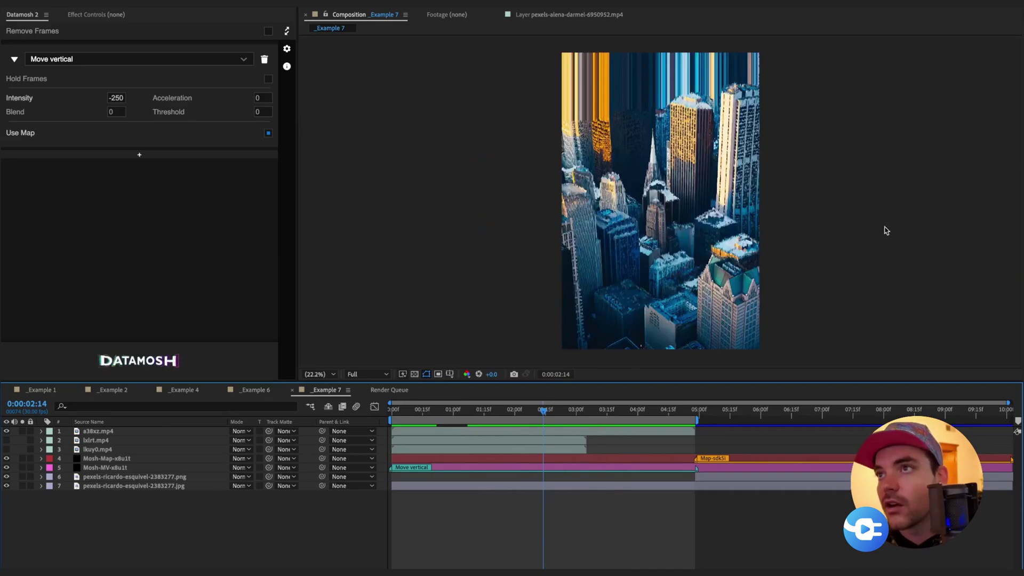
{"action": "key", "text": "space"}
{"action": "left_click", "coordinate": [511, 411]}
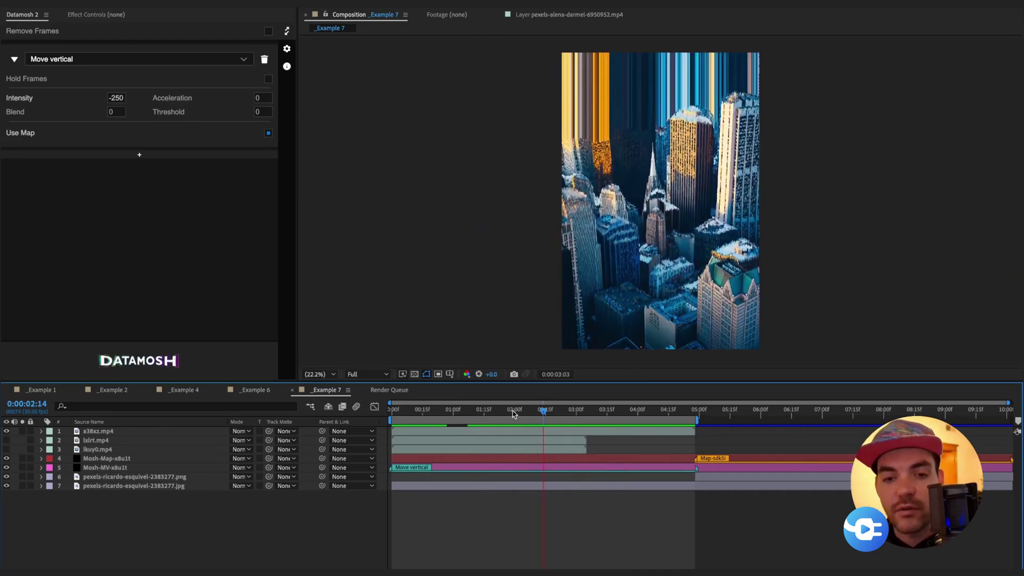